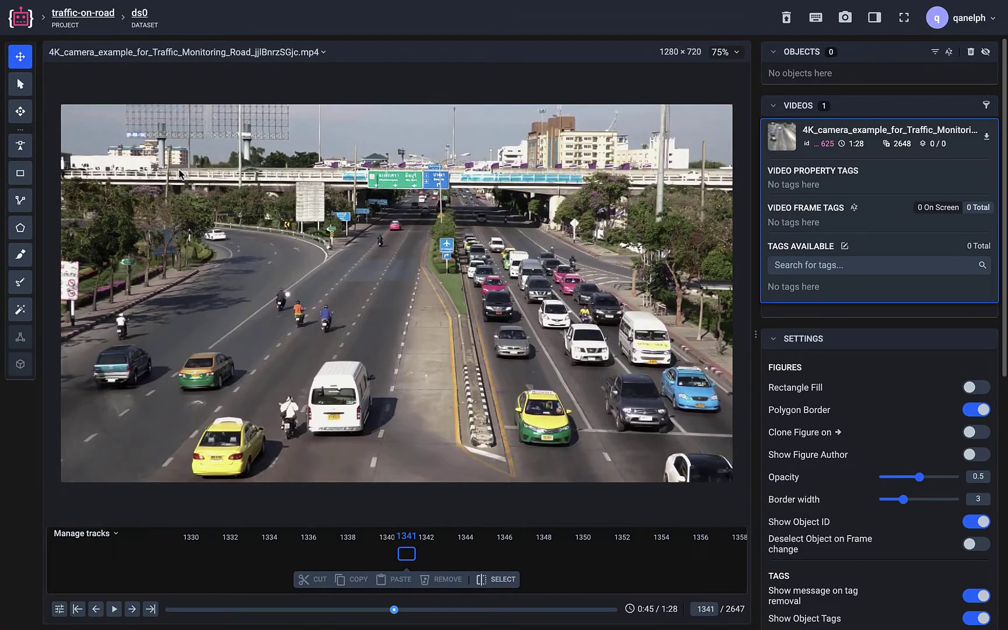
- Create a Rectangle-shaped annotation class named "vehicle"
{"action": "left_click", "coordinate": [22, 181]}
{"action": "type", "text": "vehicle"}
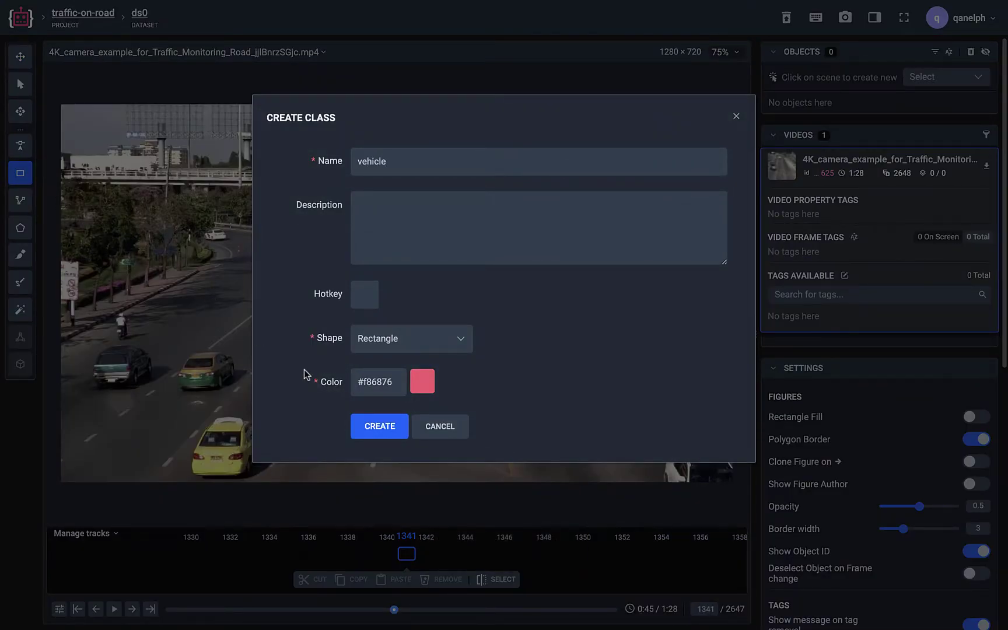
{"action": "left_click", "coordinate": [371, 427]}
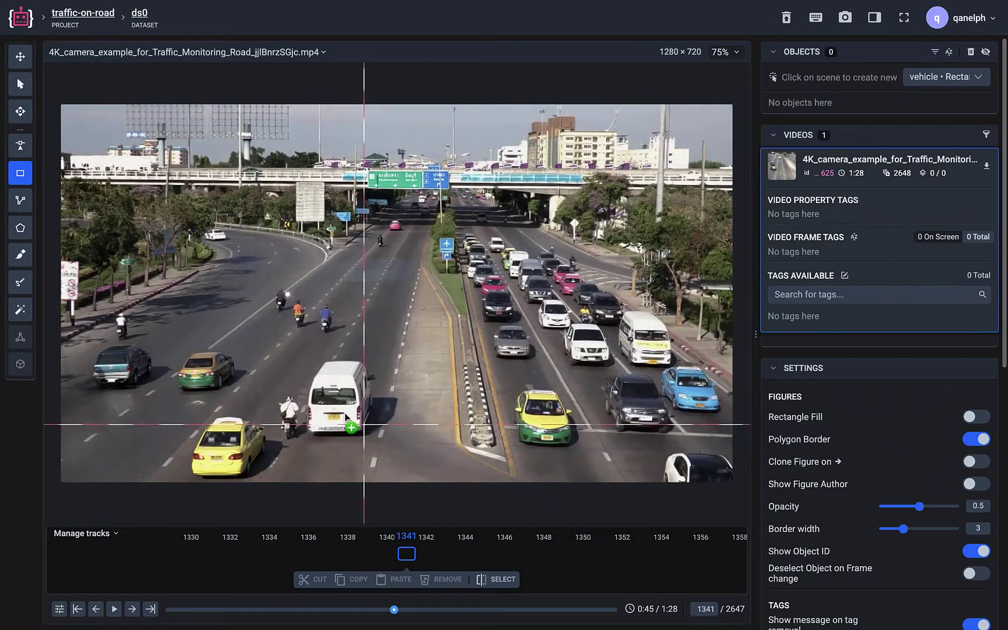
- Annotate the blue-shirted motorcyclist with a vehicle rectangle, fit its sides and lower edge tightly, and complete the object
{"action": "left_click", "coordinate": [331, 333]}
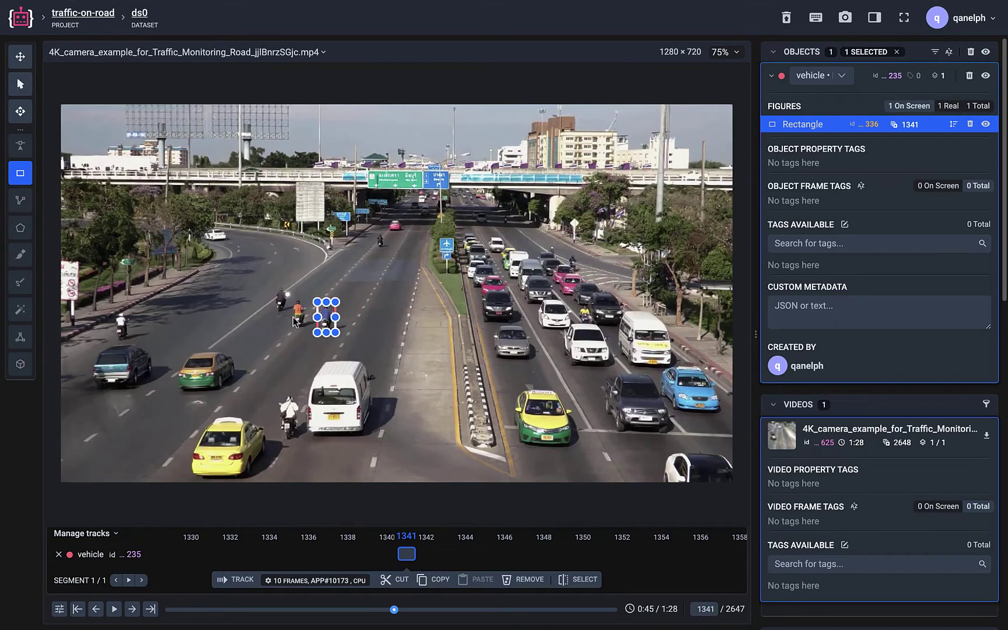
{"action": "scroll", "coordinate": [294, 321], "scroll_direction": "up", "scroll_amount": 5}
{"action": "scroll", "coordinate": [410, 299], "scroll_direction": "up", "scroll_amount": 8}
{"action": "scroll", "coordinate": [388, 322], "scroll_direction": "down", "scroll_amount": 3}
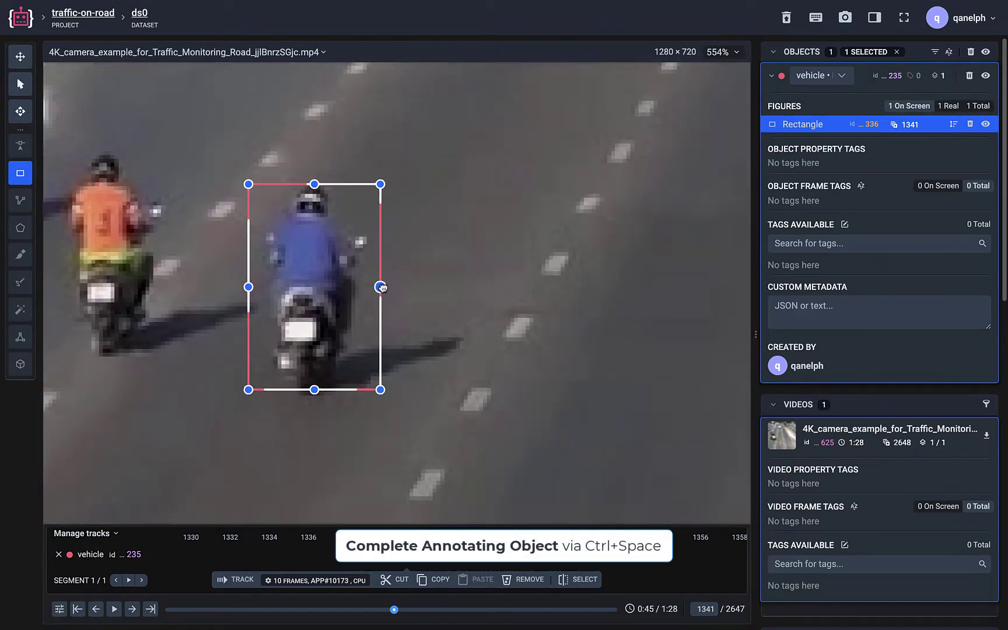
{"action": "left_click_drag", "start_coordinate": [380, 286], "coordinate": [370, 287]}
{"action": "left_click_drag", "start_coordinate": [249, 287], "coordinate": [265, 287]}
{"action": "left_click_drag", "start_coordinate": [317, 389], "coordinate": [315, 398]}
{"action": "key", "text": "ctrl+space"}
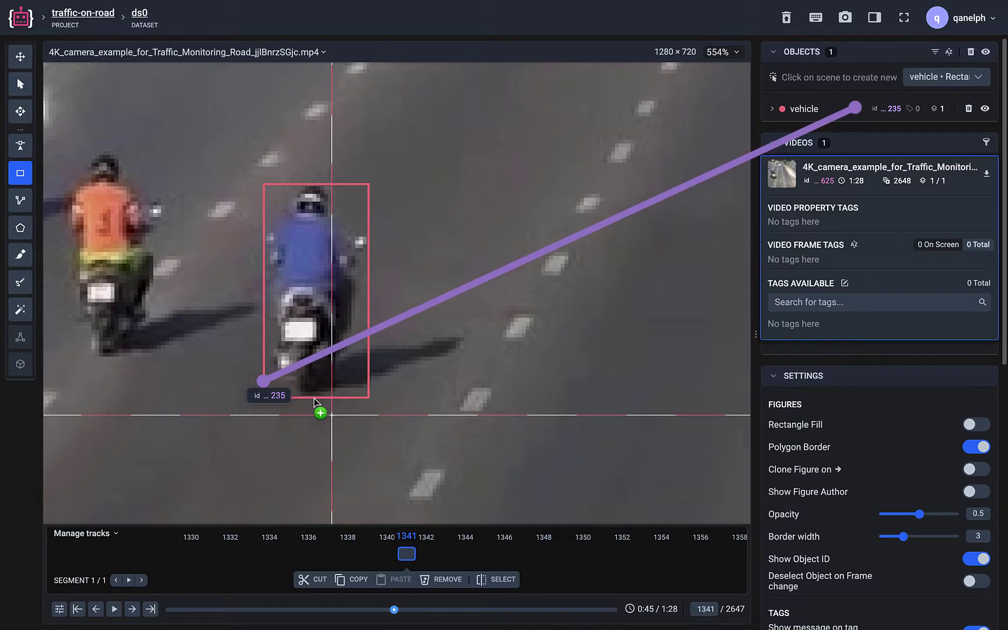
- Annotate the orange-shirted motorcyclist with a separate vehicle rectangle and complete the object
{"action": "left_click_drag", "start_coordinate": [314, 398], "coordinate": [525, 414]}
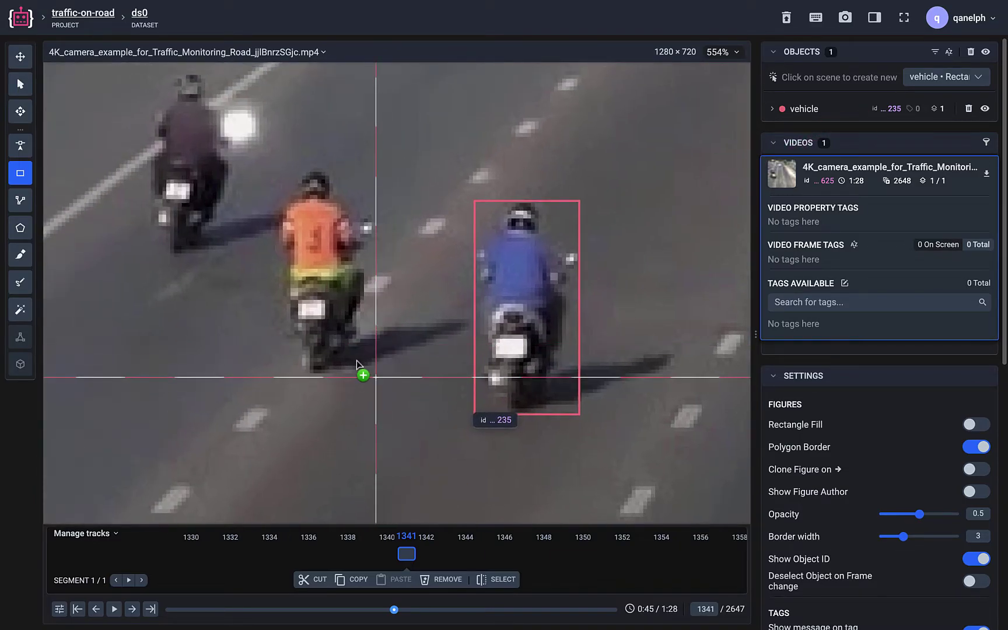
{"action": "mouse_move", "coordinate": [375, 378]}
{"action": "left_mouse_down"}
{"action": "mouse_move", "coordinate": [255, 171]}
{"action": "mouse_move", "coordinate": [272, 170]}
{"action": "left_mouse_up"}
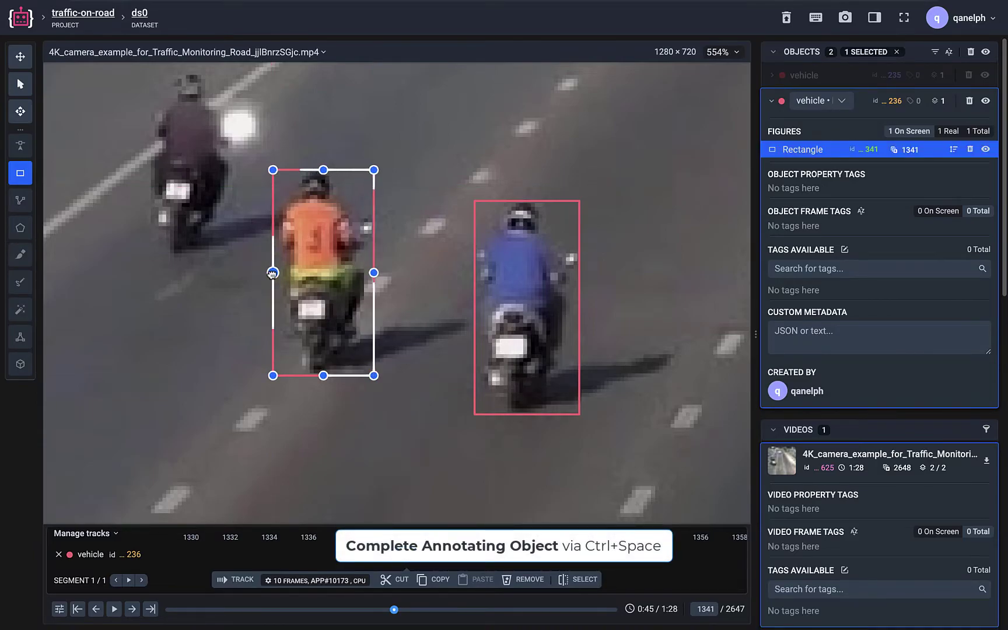
{"action": "key", "text": "ctrl+space"}
- Annotate the dark-shirted motorcyclist beside the white lane line with a vehicle rectangle and complete the object
{"action": "scroll", "coordinate": [323, 315], "scroll_direction": "left", "scroll_amount": 2}
{"action": "scroll", "coordinate": [322, 315], "scroll_direction": "up", "scroll_amount": 2}
{"action": "left_click_drag", "start_coordinate": [321, 304], "coordinate": [239, 138]}
{"action": "key", "text": "ctrl+space"}
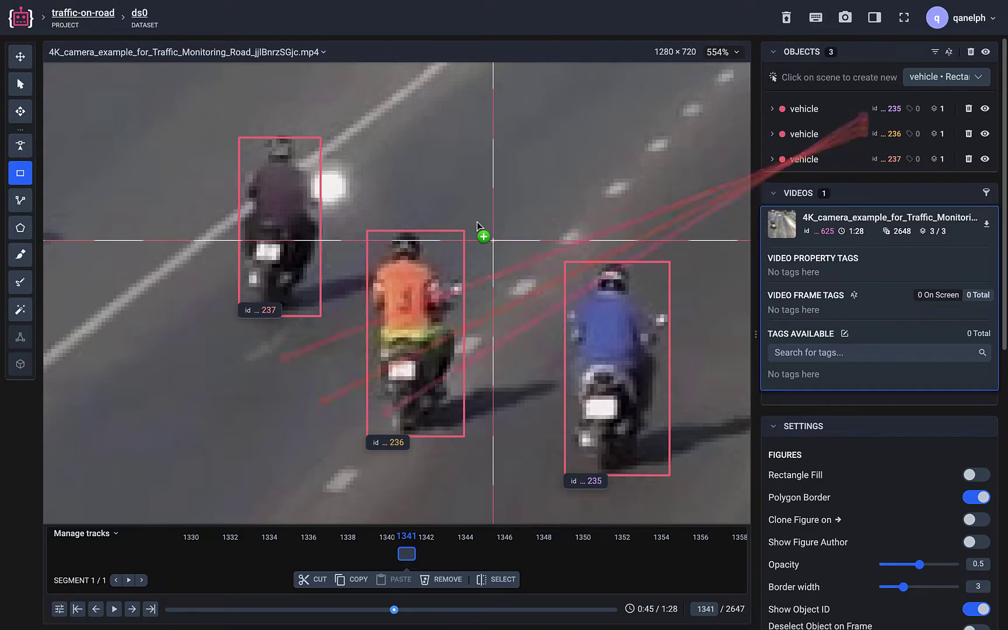
- Annotate the white-shirted motorcyclist beside the white van and the green-and-tan taxi as separate vehicle rectangles
{"action": "scroll", "coordinate": [478, 228], "scroll_direction": "down", "scroll_amount": 8}
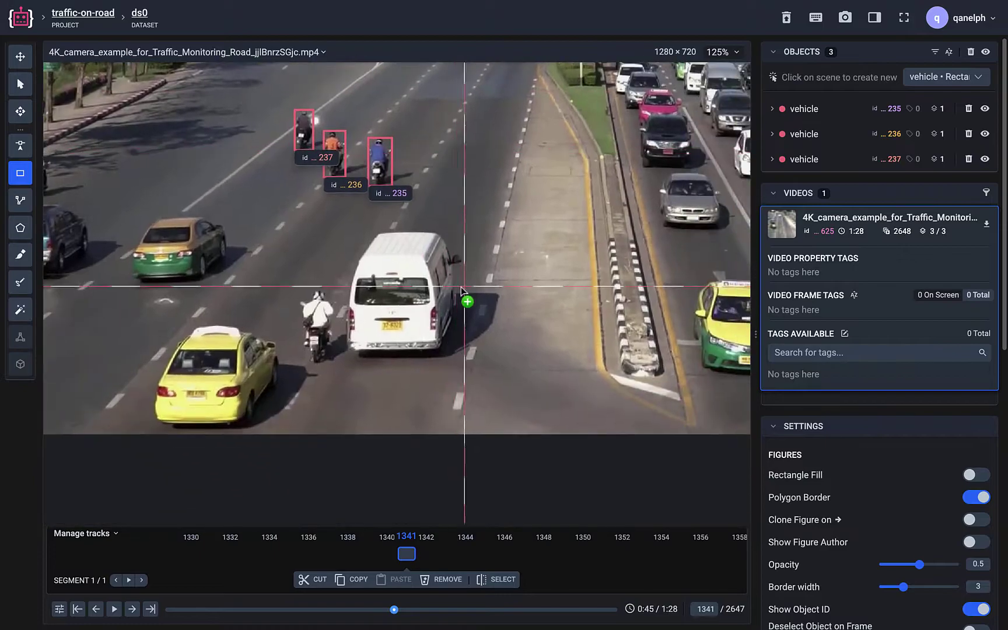
{"action": "mouse_move", "coordinate": [300, 288]}
{"action": "left_mouse_down"}
{"action": "mouse_move", "coordinate": [331, 363]}
{"action": "mouse_move", "coordinate": [340, 363]}
{"action": "left_mouse_up"}
{"action": "key", "text": "space"}
{"action": "mouse_move", "coordinate": [227, 245]}
{"action": "left_mouse_down"}
{"action": "mouse_move", "coordinate": [377, 293]}
{"action": "mouse_move", "coordinate": [460, 339]}
{"action": "mouse_move", "coordinate": [363, 312]}
{"action": "mouse_move", "coordinate": [367, 342]}
{"action": "left_mouse_up"}
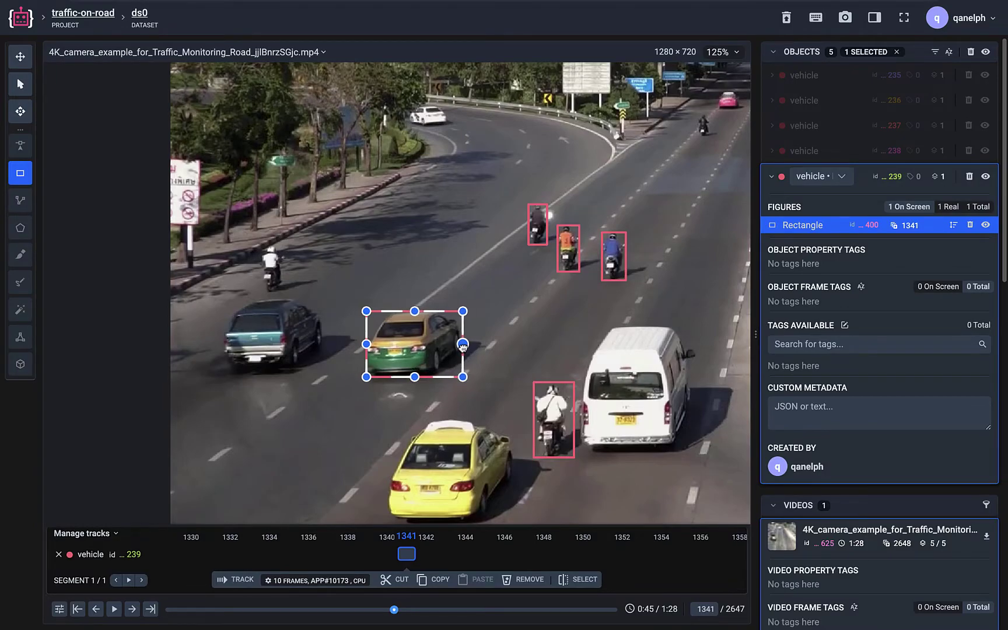
{"action": "key", "text": "Escape"}
- Annotate the motorcyclist just behind the teal pickup's lane near the roadside with a vehicle rectangle and fit its edge
{"action": "left_click_drag", "start_coordinate": [283, 290], "coordinate": [260, 245]}
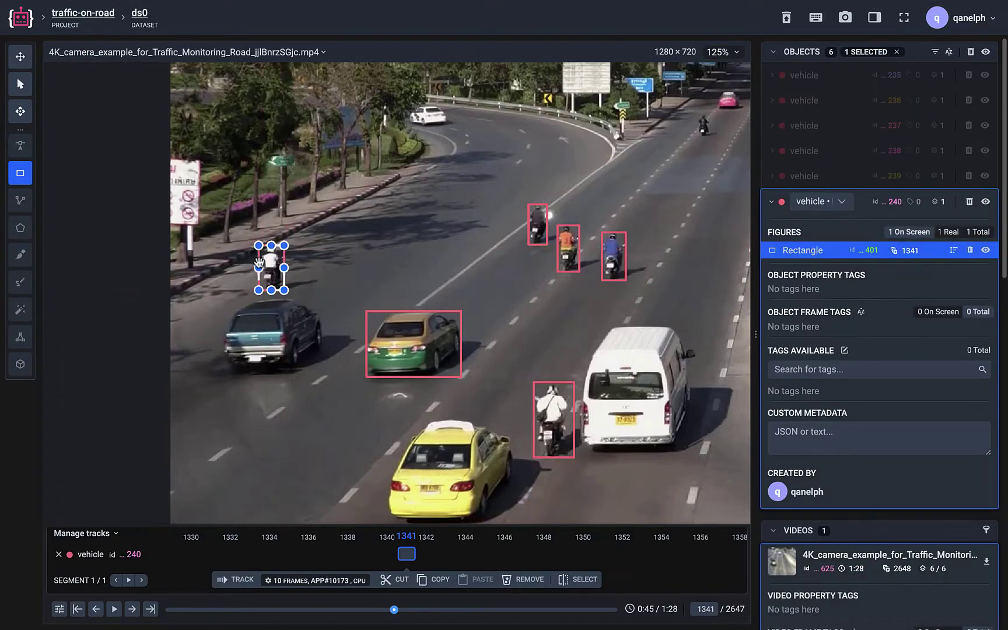
{"action": "scroll", "coordinate": [273, 290], "scroll_direction": "up", "scroll_amount": 2}
{"action": "scroll", "coordinate": [273, 290], "scroll_direction": "up", "scroll_amount": 4}
{"action": "left_click_drag", "start_coordinate": [118, 285], "coordinate": [117, 290]}
{"action": "key", "text": "Escape"}
- Annotate the dark teal vehicle near the roadside with a vehicle rectangle and complete the object
{"action": "scroll", "coordinate": [279, 405], "scroll_direction": "down", "scroll_amount": 7}
{"action": "left_click_drag", "start_coordinate": [330, 361], "coordinate": [247, 299]}
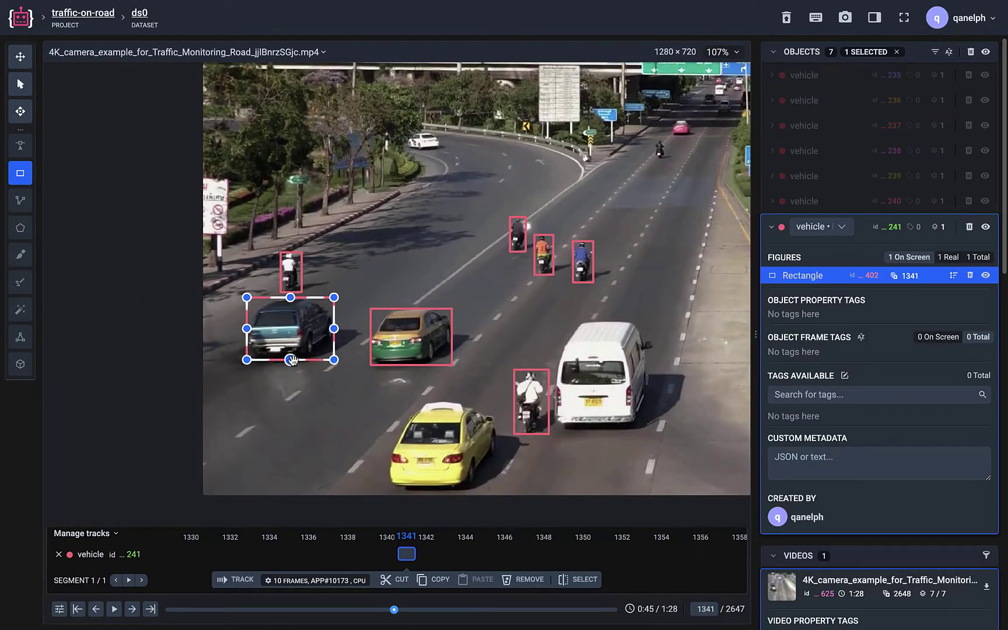
{"action": "key", "text": "Escape"}
- Annotate the white van with a vehicle rectangle, adjust its sides and lower edge to fit, and complete the object
{"action": "scroll", "coordinate": [513, 267], "scroll_direction": "up", "scroll_amount": 3}
{"action": "scroll", "coordinate": [527, 289], "scroll_direction": "down", "scroll_amount": 4}
{"action": "scroll", "coordinate": [527, 288], "scroll_direction": "up", "scroll_amount": 3}
{"action": "left_click_drag", "start_coordinate": [299, 210], "coordinate": [418, 343]}
{"action": "left_click_drag", "start_coordinate": [418, 277], "coordinate": [425, 278]}
{"action": "left_click_drag", "start_coordinate": [300, 278], "coordinate": [296, 277]}
{"action": "left_click_drag", "start_coordinate": [361, 343], "coordinate": [361, 349]}
{"action": "key", "text": "Escape"}
- Annotate the yellow taxi in the foreground with a vehicle rectangle and complete the object
{"action": "left_click_drag", "start_coordinate": [206, 427], "coordinate": [273, 412]}
{"action": "left_click_drag", "start_coordinate": [149, 300], "coordinate": [291, 410]}
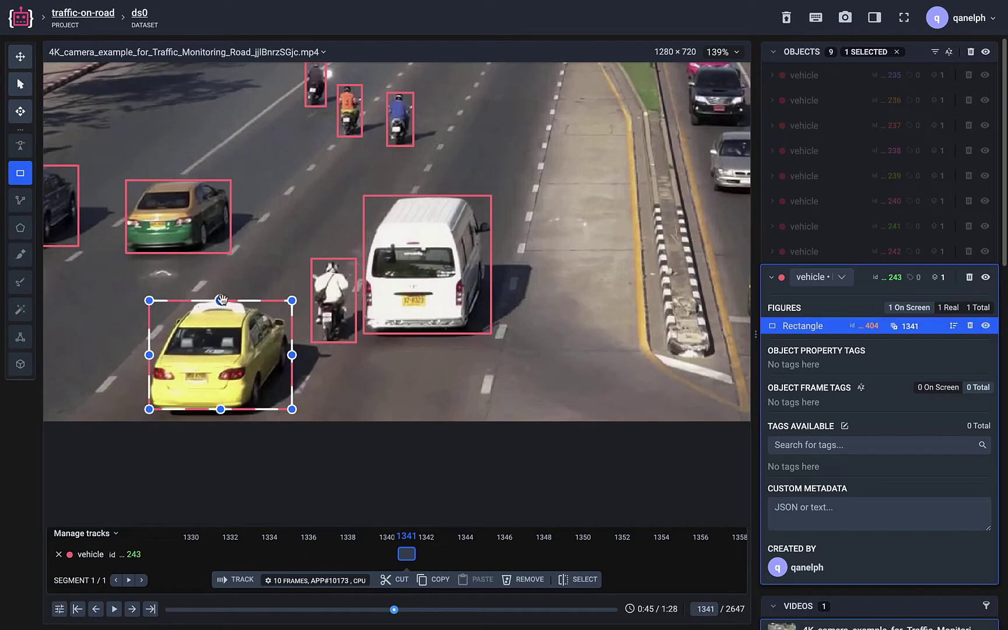
{"action": "key", "text": "Escape"}
{"action": "scroll", "coordinate": [395, 355], "scroll_direction": "down", "scroll_amount": 8}
{"action": "left_click", "coordinate": [723, 53]}
{"action": "left_click", "coordinate": [718, 75]}
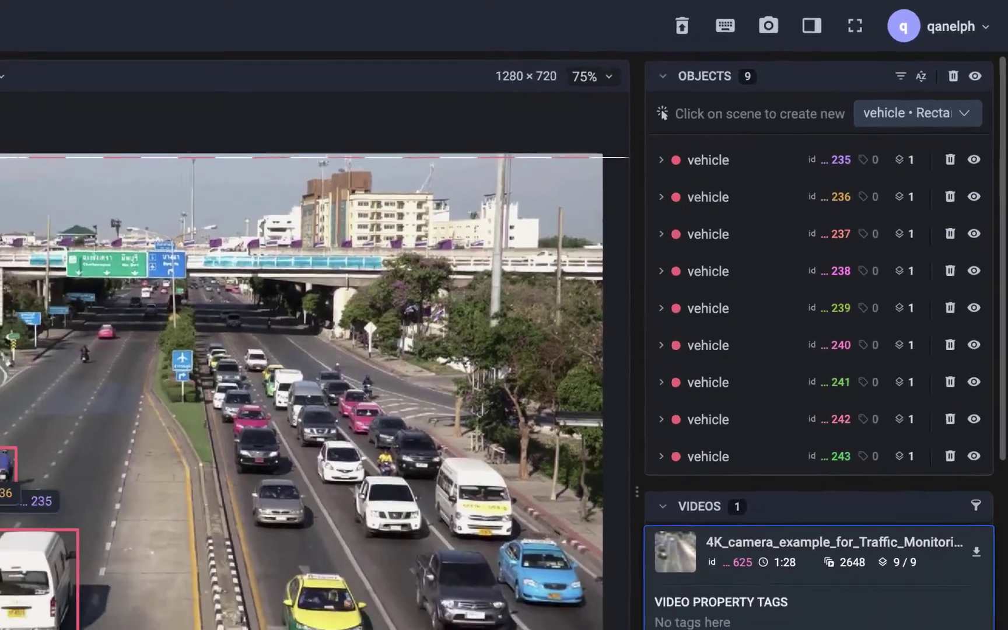
- Select all nine vehicle boxes on frame 1341 and track them 10 frames forward with TransT object tracking (CVPR2021)#10173
{"action": "key", "text": "2"}
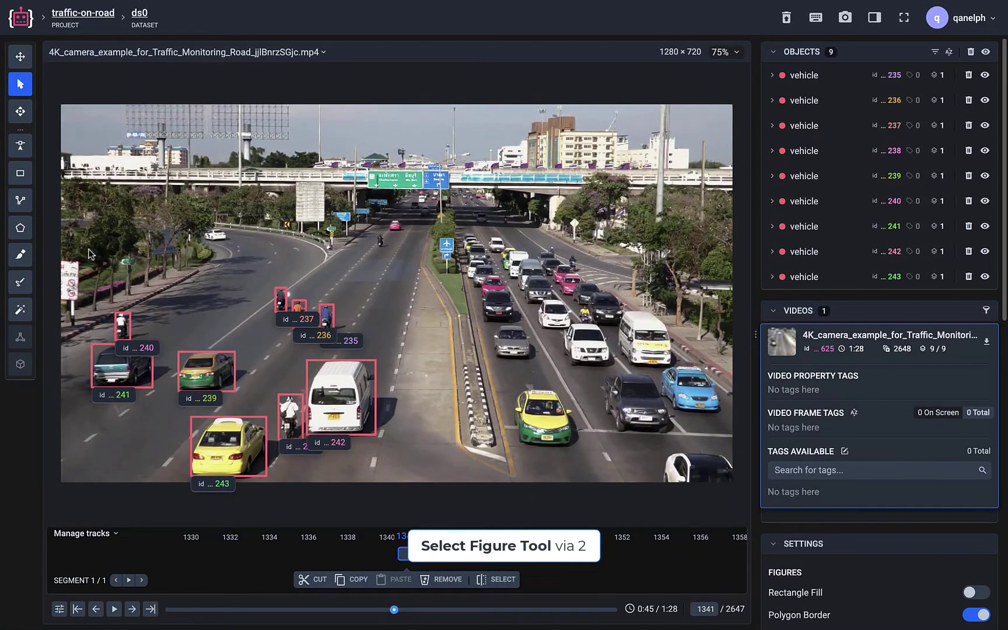
{"action": "left_click_drag", "start_coordinate": [125, 280], "coordinate": [411, 495]}
{"action": "left_click", "coordinate": [334, 584]}
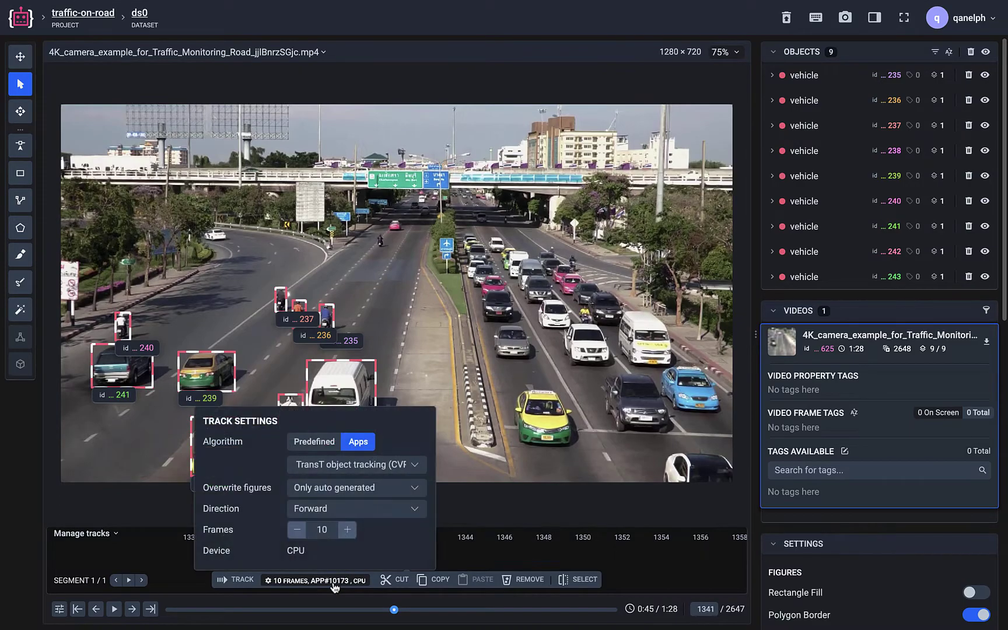
{"action": "left_click", "coordinate": [336, 470]}
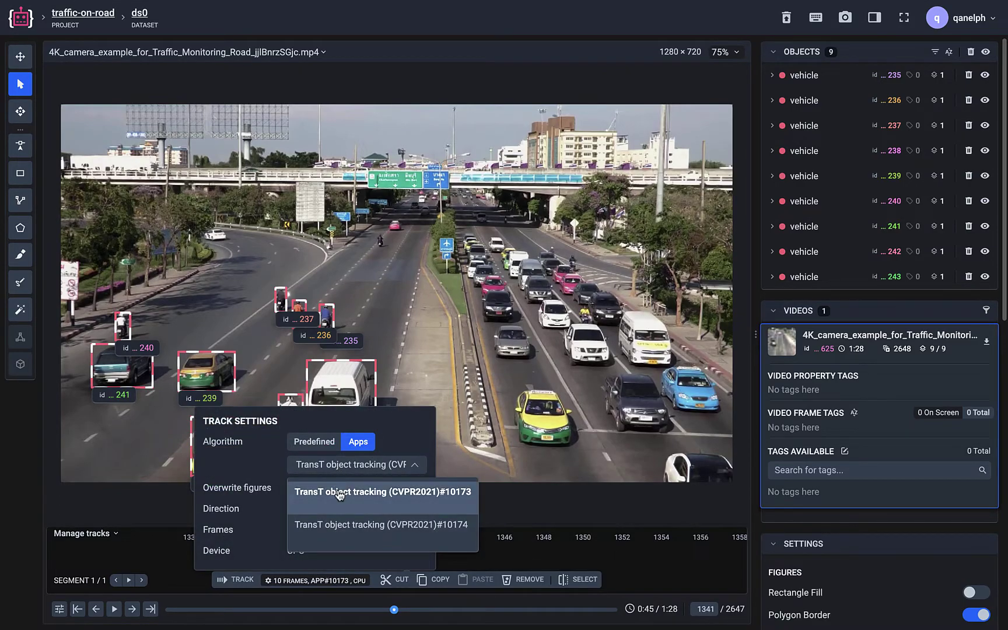
{"action": "left_click", "coordinate": [339, 501]}
{"action": "key", "text": "shift+t"}
{"action": "left_click", "coordinate": [241, 580]}
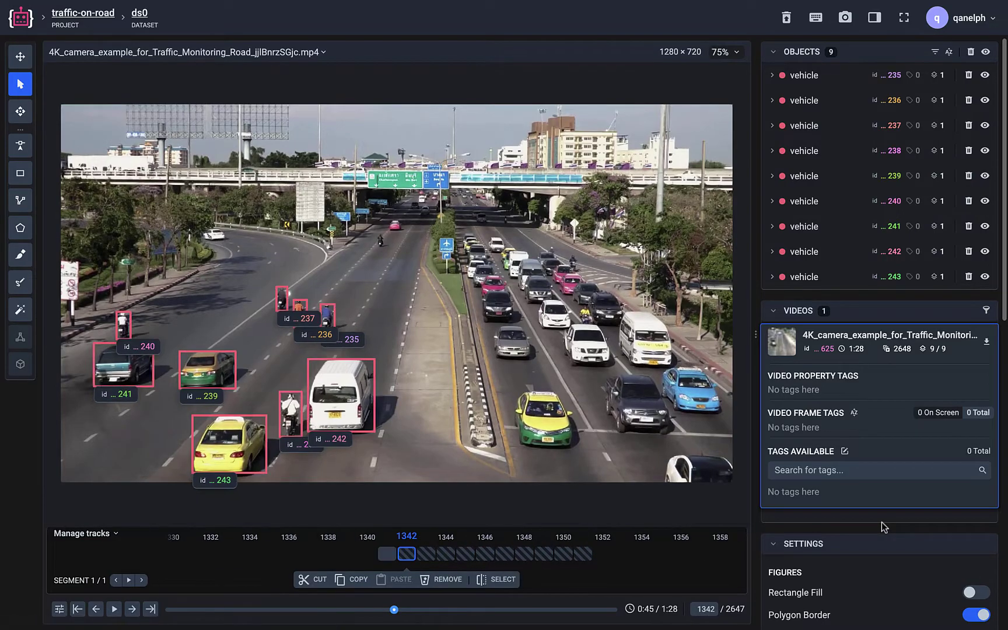
- Step forward through the tracked frames after 1341 to check how the boxes follow the vehicles
{"action": "key", "text": "Right"}
{"action": "key", "text": "Right"}
{"action": "key", "text": "Right"}
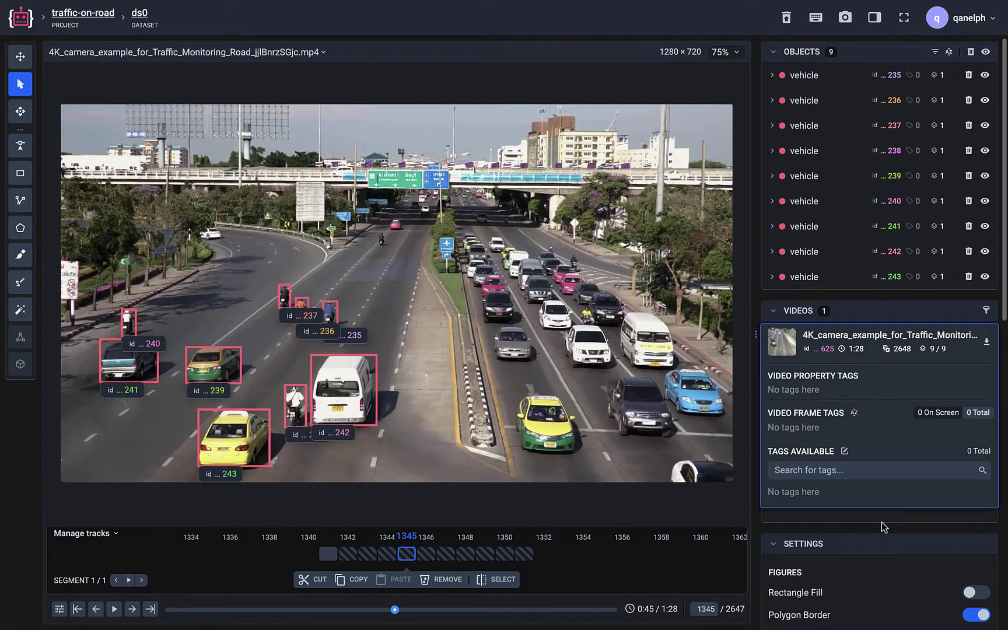
{"action": "key", "text": "f"}
{"action": "key", "text": "f"}
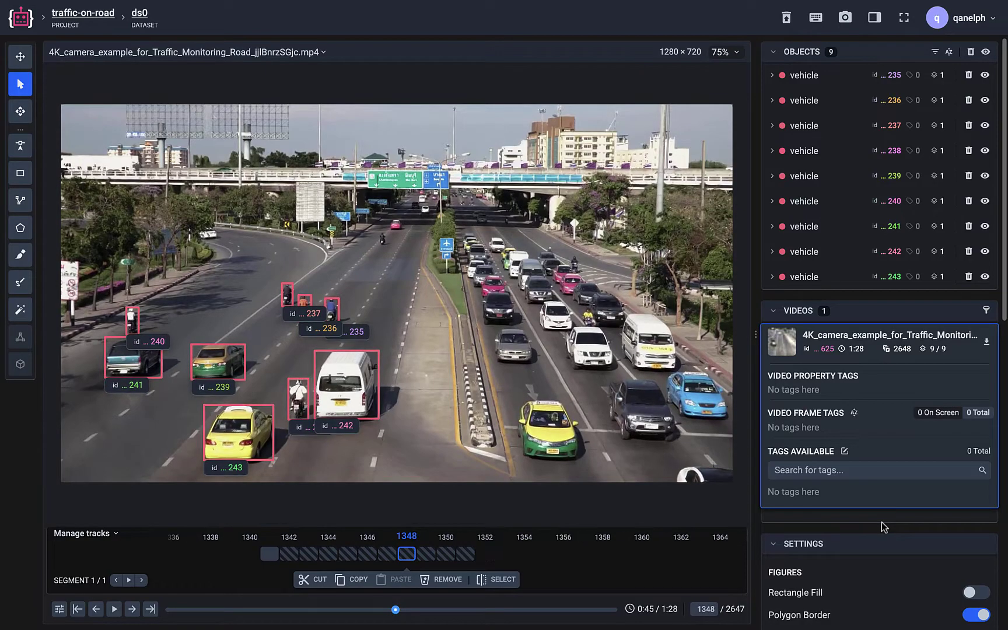
{"action": "key", "text": "Right"}
{"action": "key", "text": "Right"}
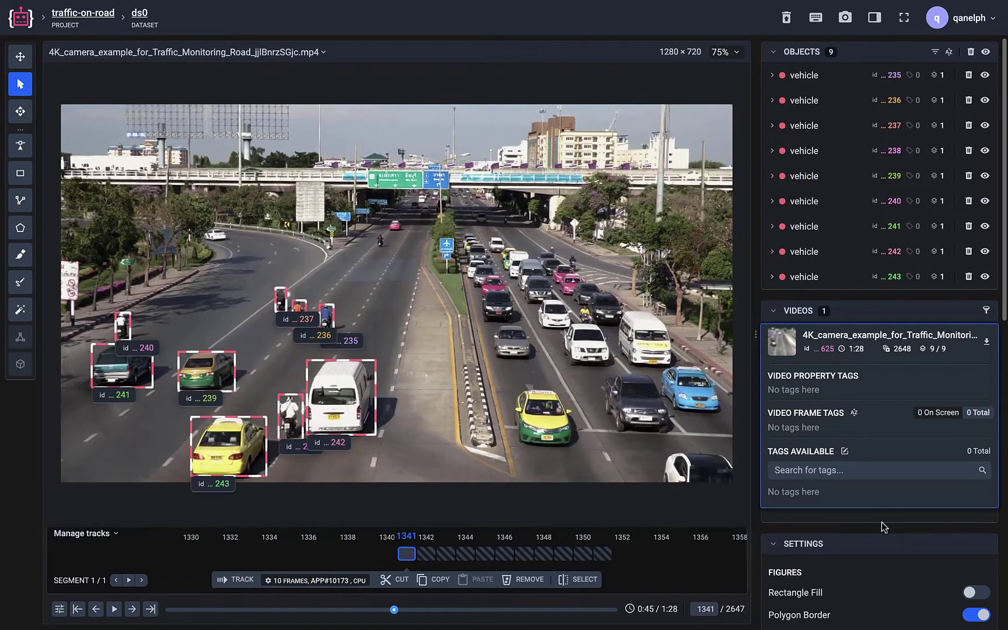
- Advance frame by frame from 1341 to 1351, comparing each vehicle's object ID across the tracked frames
{"action": "key", "text": "Right"}
{"action": "key", "text": "f"}
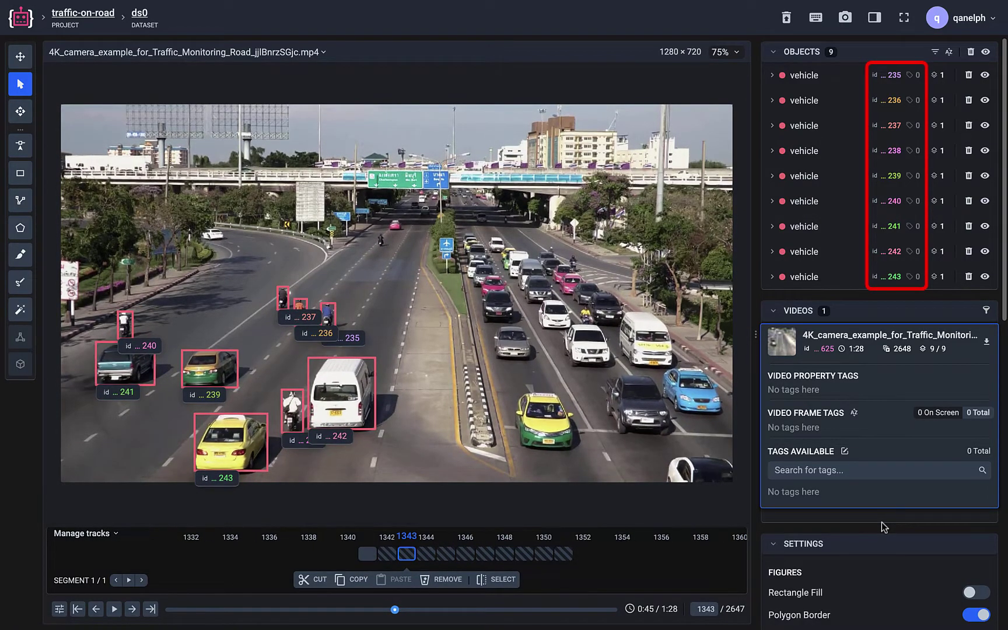
{"action": "key", "text": "f"}
{"action": "key", "text": "f"}
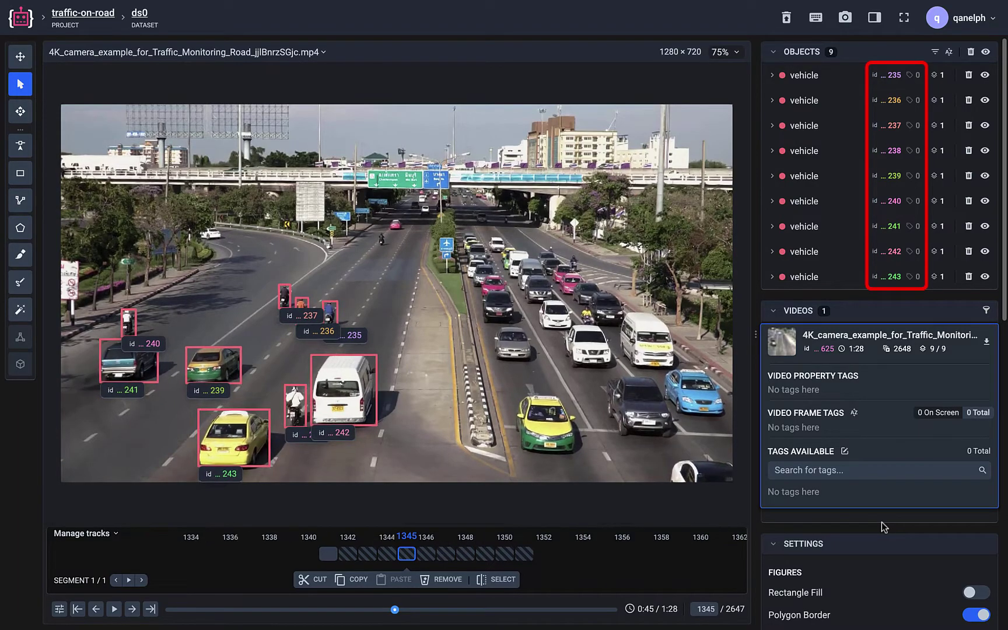
{"action": "key", "text": "f"}
{"action": "key", "text": "f"}
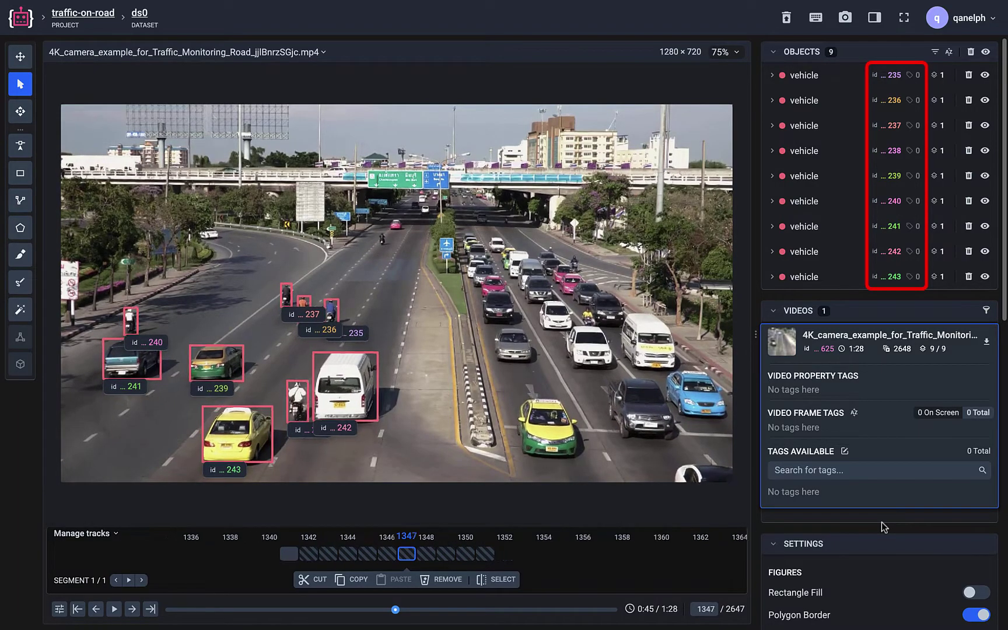
{"action": "key", "text": "f"}
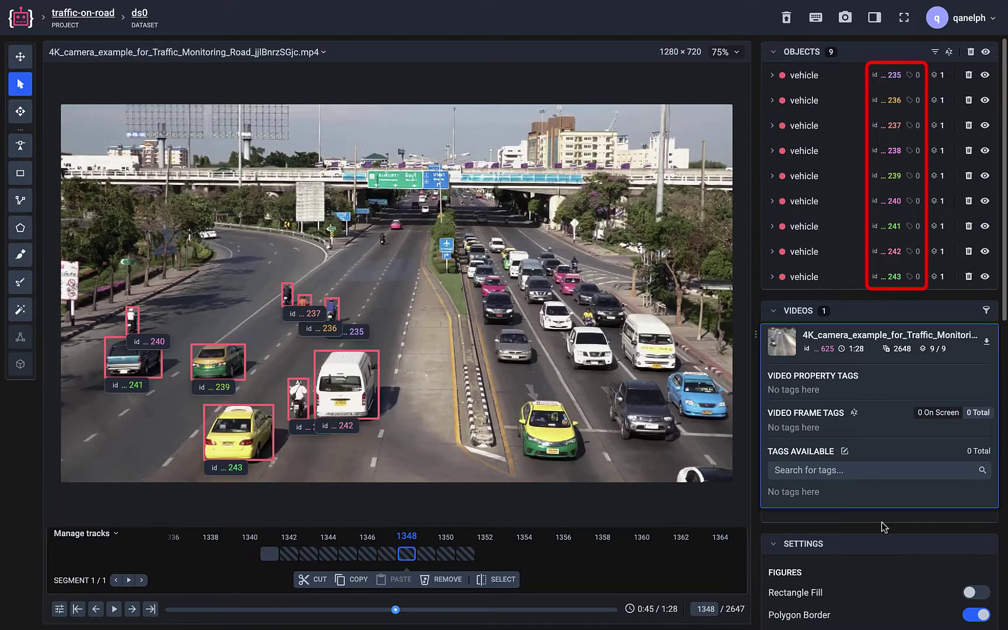
{"action": "key", "text": "f"}
{"action": "key", "text": "f"}
{"action": "key", "text": "f"}
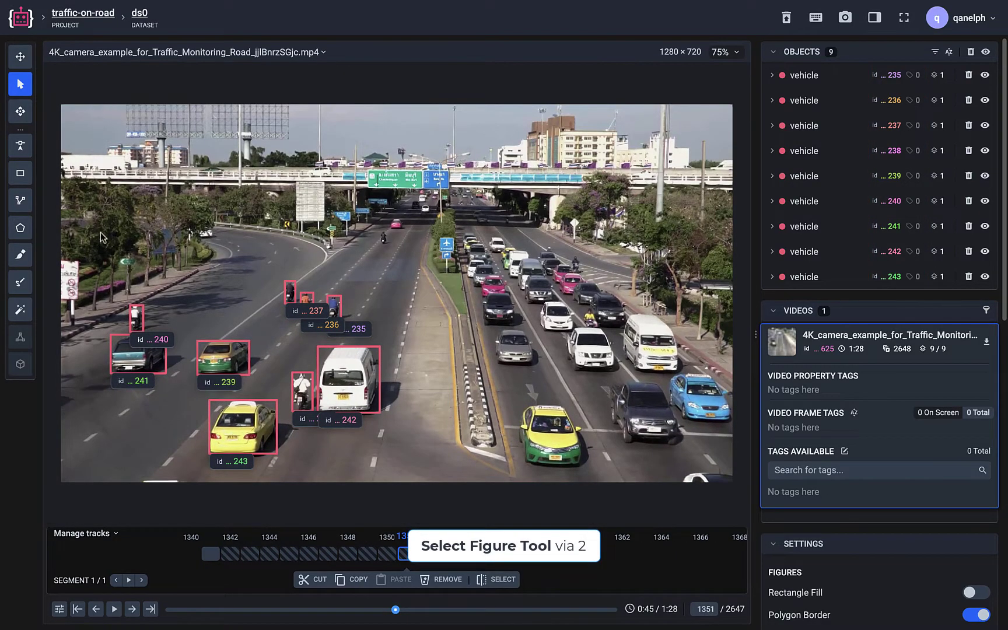
- Track all nine vehicle boxes 10 frames forward from frame 1351, and again from frame 1361
{"action": "mouse_move", "coordinate": [95, 255]}
{"action": "left_mouse_down"}
{"action": "mouse_move", "coordinate": [349, 334]}
{"action": "mouse_move", "coordinate": [444, 476]}
{"action": "left_mouse_up"}
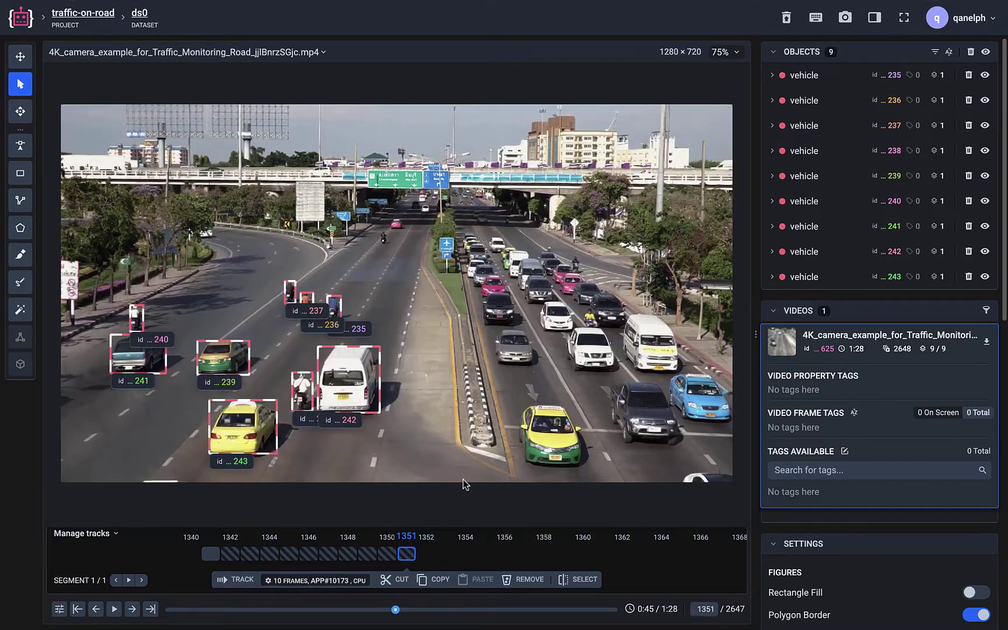
{"action": "left_click", "coordinate": [344, 581]}
{"action": "key", "text": "shift+t"}
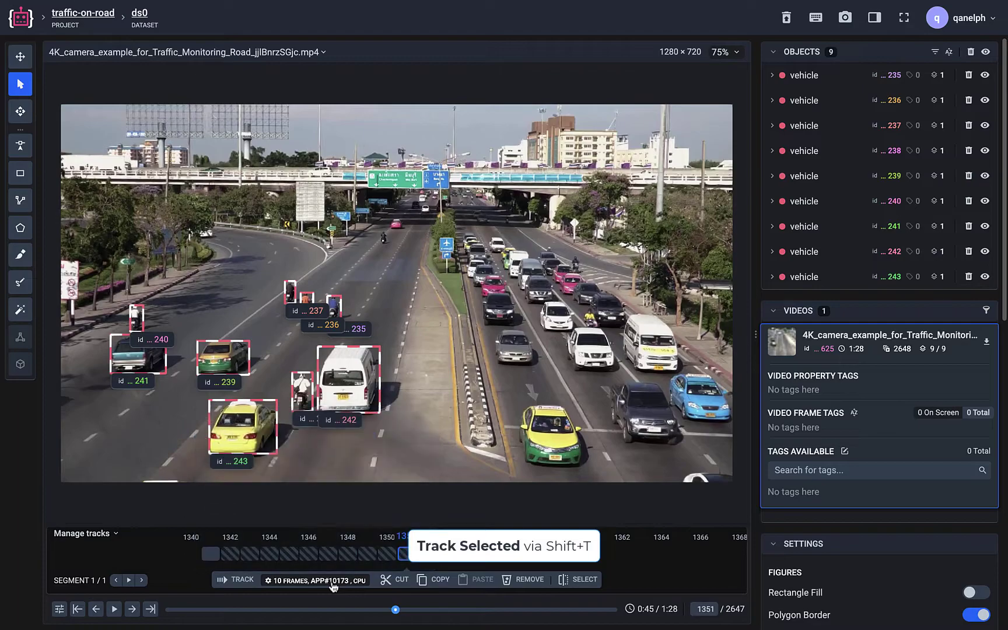
{"action": "left_click", "coordinate": [240, 579]}
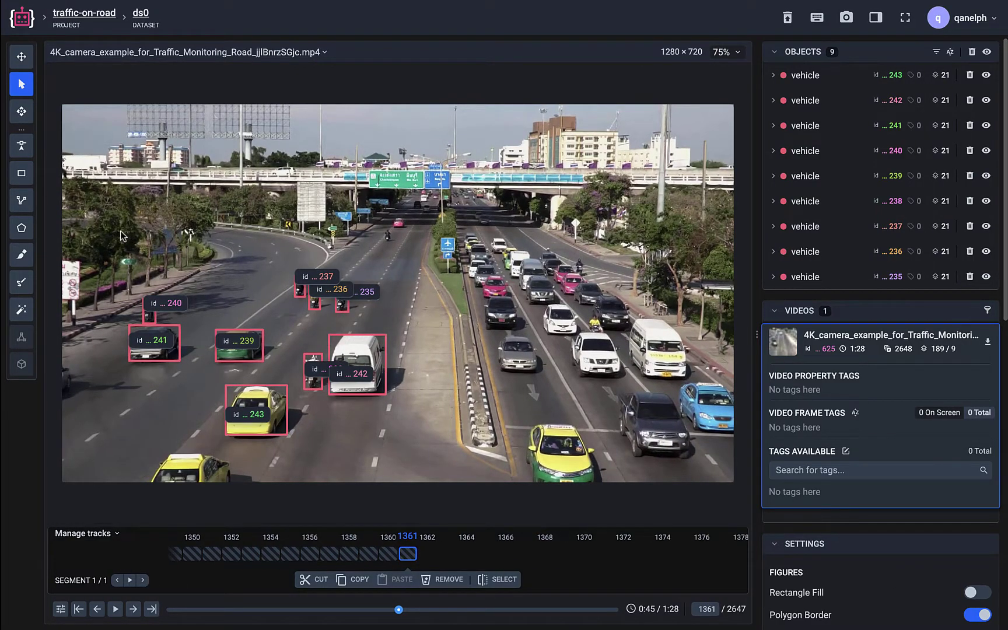
{"action": "left_click_drag", "start_coordinate": [117, 229], "coordinate": [453, 461]}
{"action": "key", "text": "shift+t"}
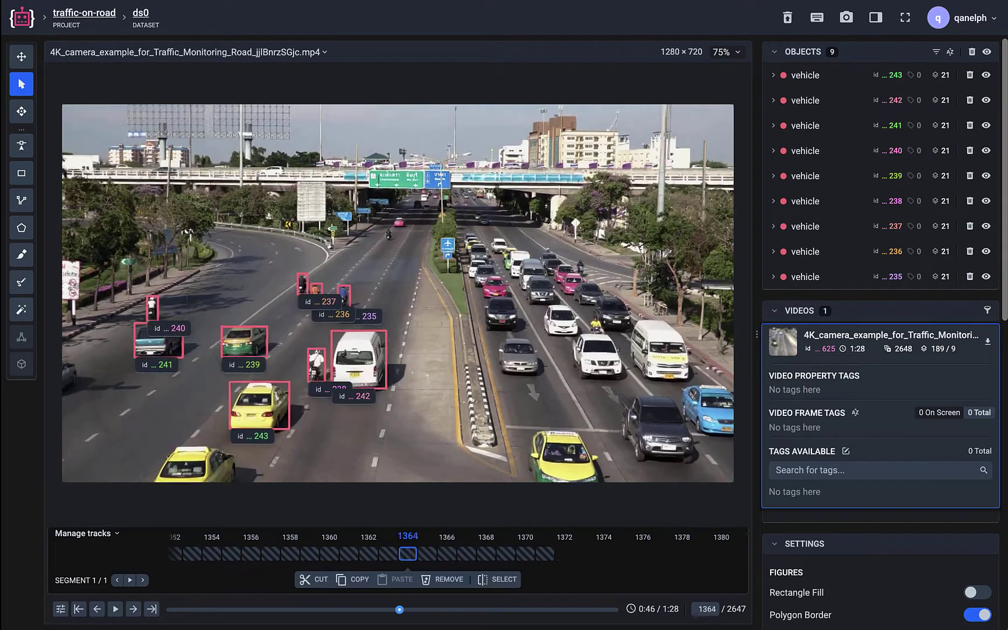
- Set the tracking length to 300 frames and track the selected vehicle boxes forward from frame 1371
{"action": "left_click", "coordinate": [319, 581]}
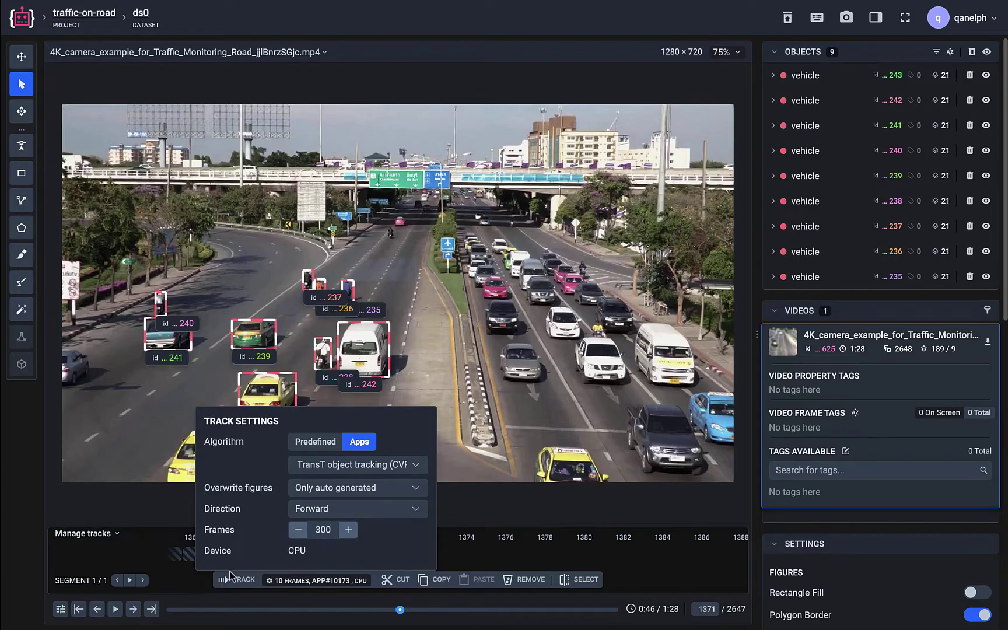
{"action": "left_click", "coordinate": [232, 579]}
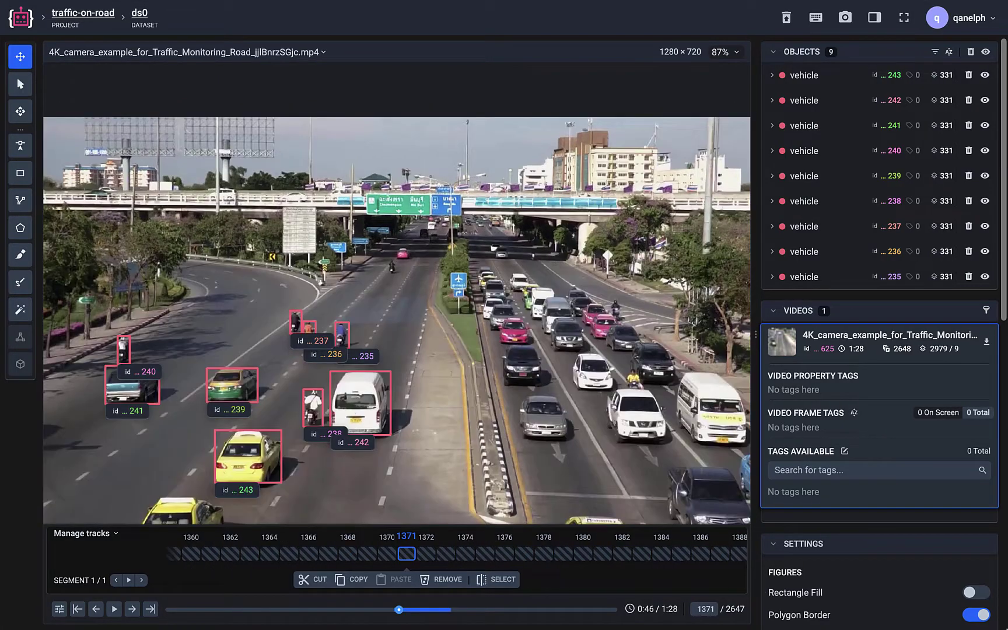
- Play the video from frame 1371 to 1670, then return to frame 1569 to examine the yellow taxi's tracked box
{"action": "key", "text": "space"}
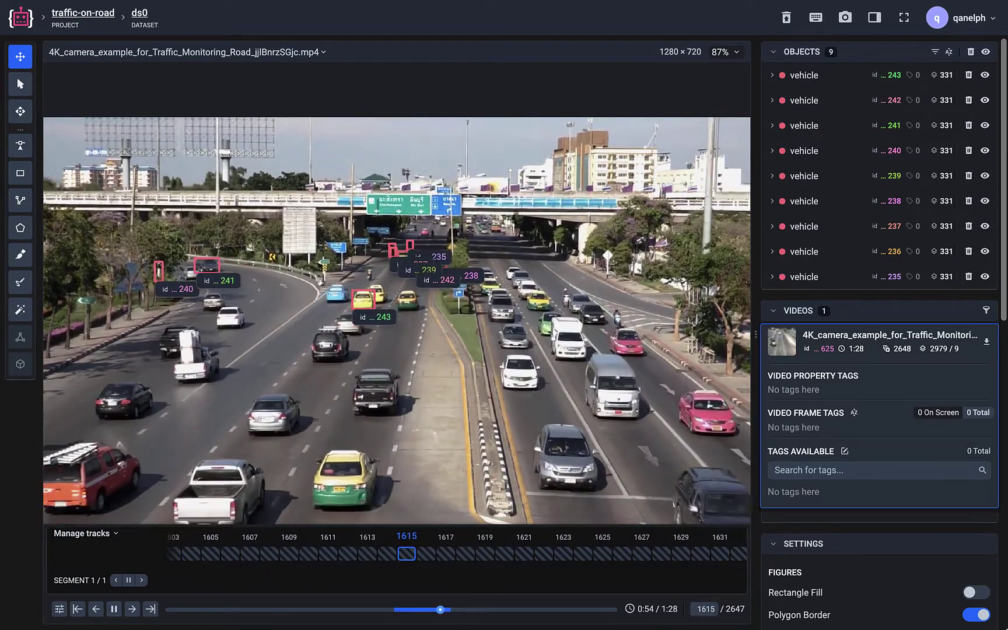
{"action": "key", "text": "space"}
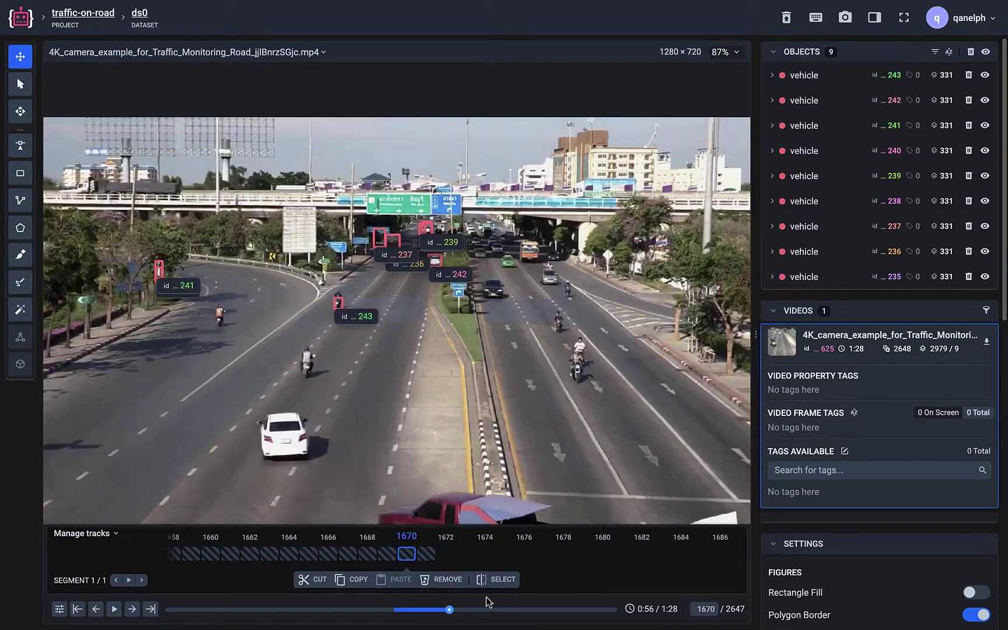
{"action": "left_click", "coordinate": [433, 609]}
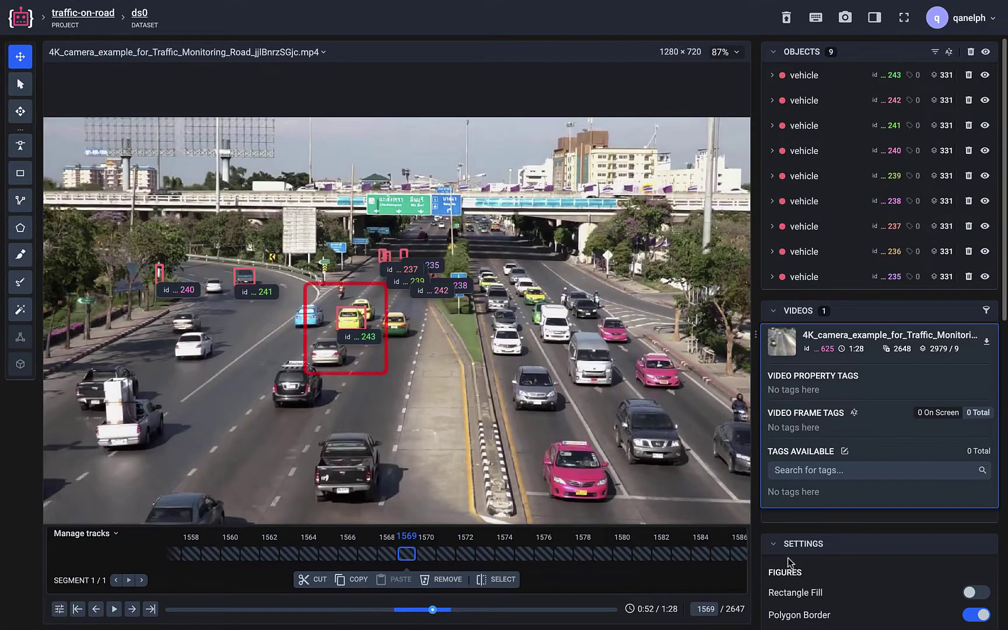
- Go back frame by frame from 1569 to 1533, examining how the yellow taxi's tracked box fits the vehicle
{"action": "key", "text": "Left"}
{"action": "key", "text": "Left"}
{"action": "key", "text": "Left"}
{"action": "key", "text": "Left"}
{"action": "key", "text": "Left"}
{"action": "key", "text": "Left"}
{"action": "key", "text": "Left"}
{"action": "key", "text": "Left"}
{"action": "key", "text": "Left"}
{"action": "key", "text": "Left"}
{"action": "key", "text": "Left"}
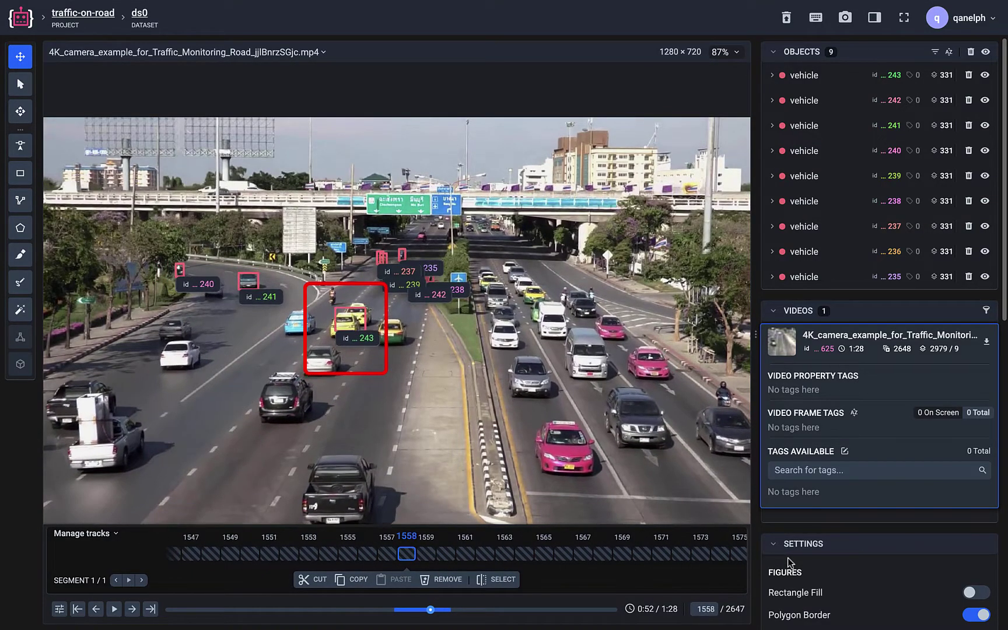
{"action": "key", "text": "Left"}
{"action": "key", "text": "Left"}
{"action": "key", "text": "Left"}
{"action": "key", "text": "Left"}
{"action": "key", "text": "Left"}
{"action": "key", "text": "Left"}
{"action": "key", "text": "Left"}
{"action": "key", "text": "Left"}
{"action": "key", "text": "Left"}
{"action": "key", "text": "Left"}
{"action": "key", "text": "Left"}
{"action": "key", "text": "Left"}
{"action": "key", "text": "Left"}
{"action": "key", "text": "Left"}
{"action": "key", "text": "Left"}
{"action": "key", "text": "Left"}
{"action": "key", "text": "Left"}
{"action": "key", "text": "Left"}
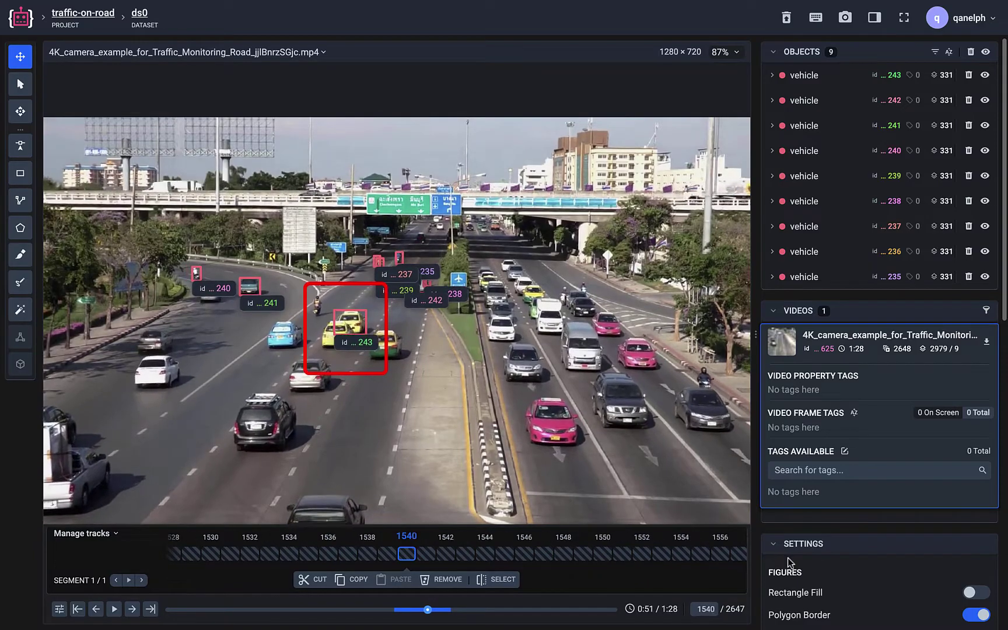
{"action": "key", "text": "Left"}
{"action": "key", "text": "Left"}
{"action": "key", "text": "Left"}
{"action": "key", "text": "Left"}
{"action": "key", "text": "Left"}
{"action": "key", "text": "Left"}
{"action": "key", "text": "Left"}
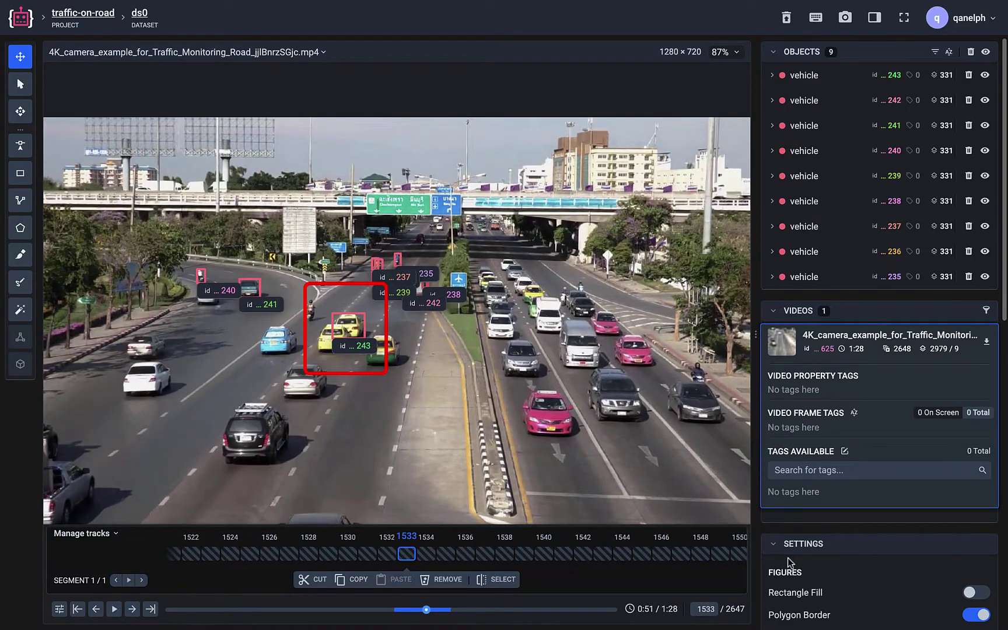
- Tighten the box around the farther yellow taxi at frame 1533 and re-track it 150 frames forward
{"action": "left_click", "coordinate": [21, 85]}
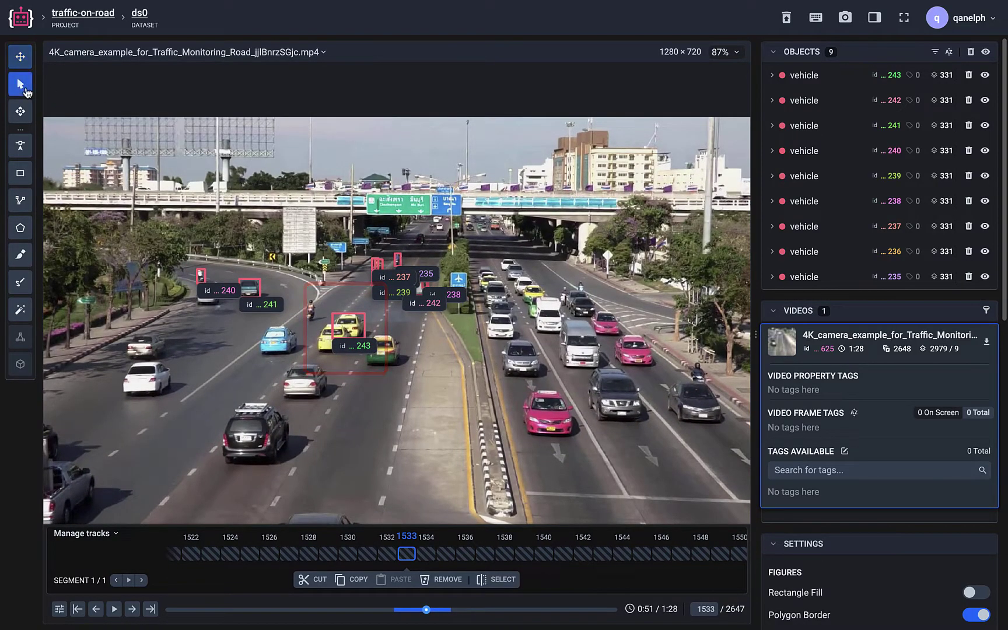
{"action": "scroll", "coordinate": [350, 328], "scroll_direction": "up", "scroll_amount": 10}
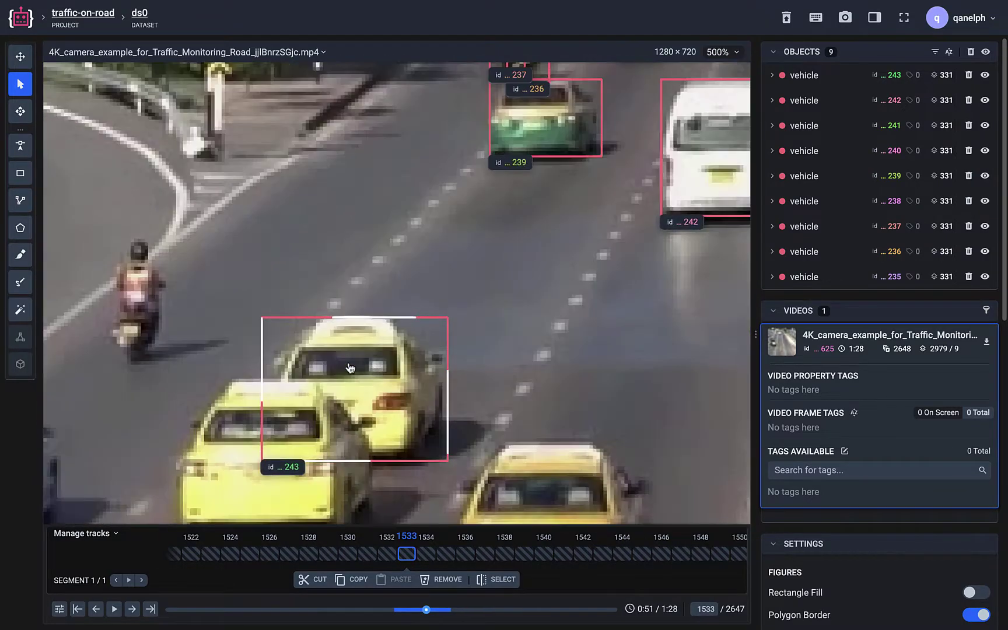
{"action": "left_click", "coordinate": [297, 450]}
{"action": "left_click_drag", "start_coordinate": [261, 461], "coordinate": [276, 458]}
{"action": "left_click_drag", "start_coordinate": [449, 389], "coordinate": [447, 390]}
{"action": "left_click", "coordinate": [323, 581]}
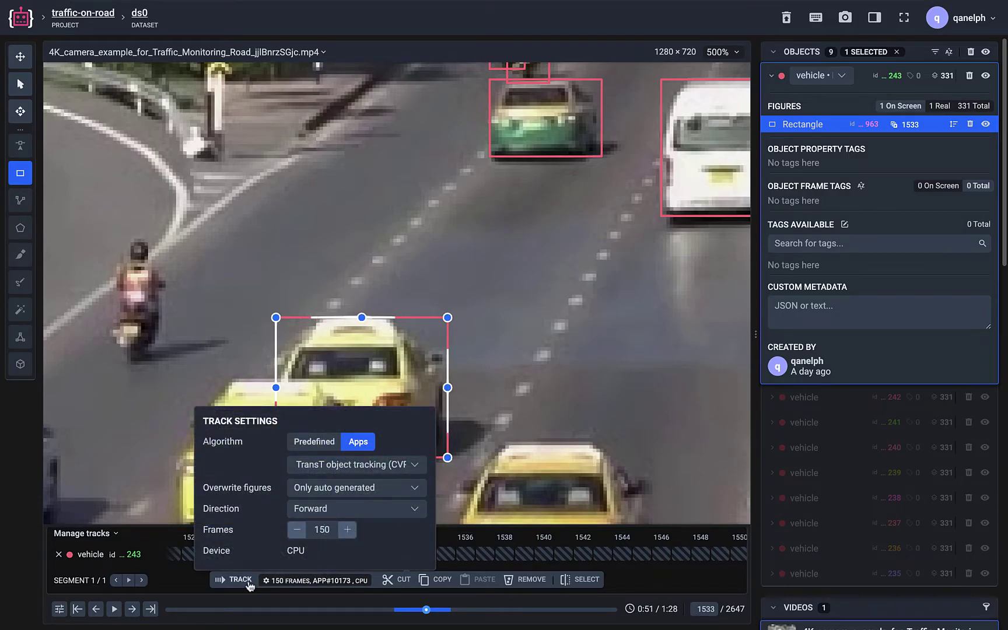
{"action": "left_click", "coordinate": [249, 580]}
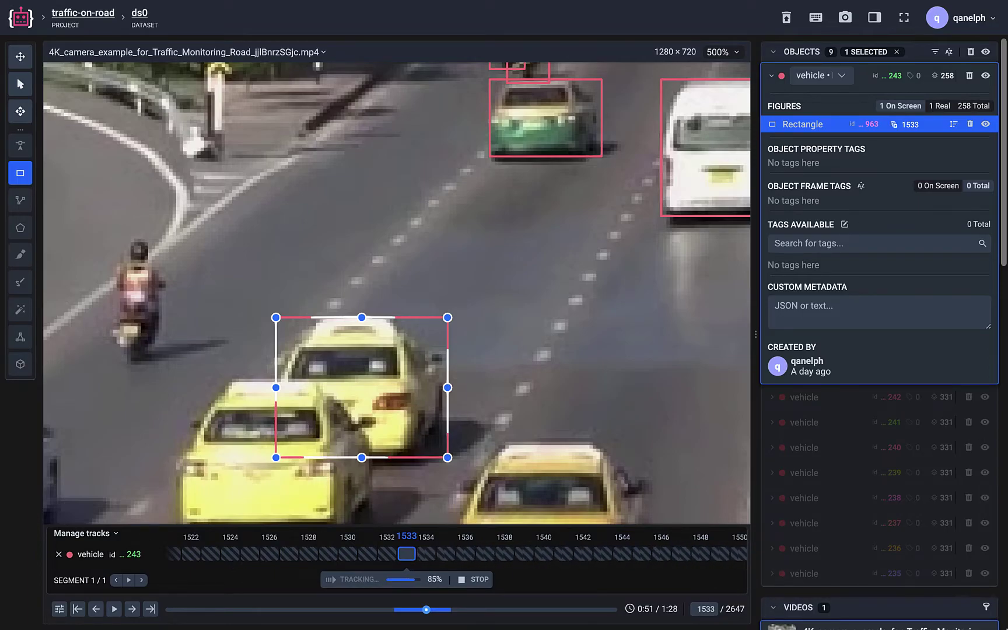
- Play the video from frame 1533 to check the re-tracked taxi box, deleting the stray rectangle at frame 1588
{"action": "key", "text": "space"}
{"action": "key", "text": "space"}
{"action": "left_click", "coordinate": [643, 144]}
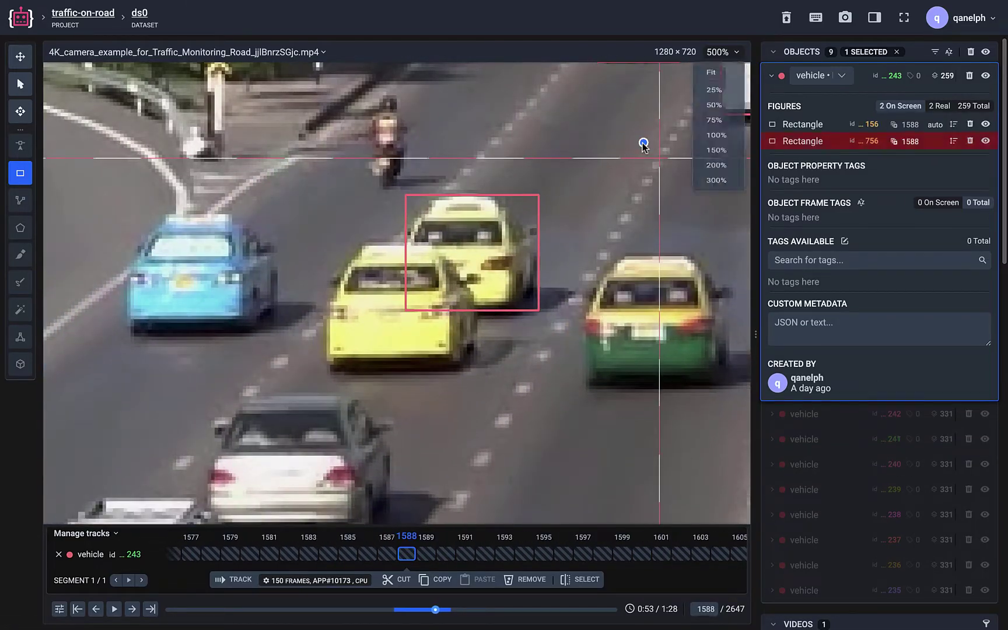
{"action": "key", "text": "Delete"}
{"action": "left_click_drag", "start_coordinate": [643, 144], "coordinate": [536, 281]}
{"action": "scroll", "coordinate": [547, 268], "scroll_direction": "down", "scroll_amount": 3}
{"action": "key", "text": "space"}
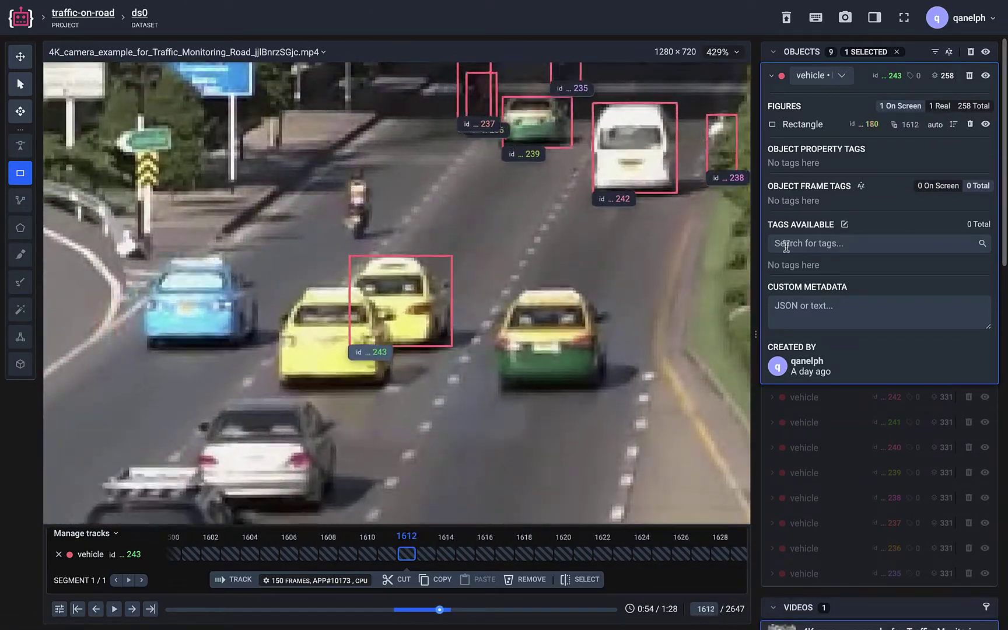
- Select the yellow taxi's track from frame 1642 to frame 1683 and remove its figures in that range
{"action": "left_click", "coordinate": [722, 52]}
{"action": "left_click", "coordinate": [710, 77]}
{"action": "key", "text": "Left"}
{"action": "key", "text": "Left"}
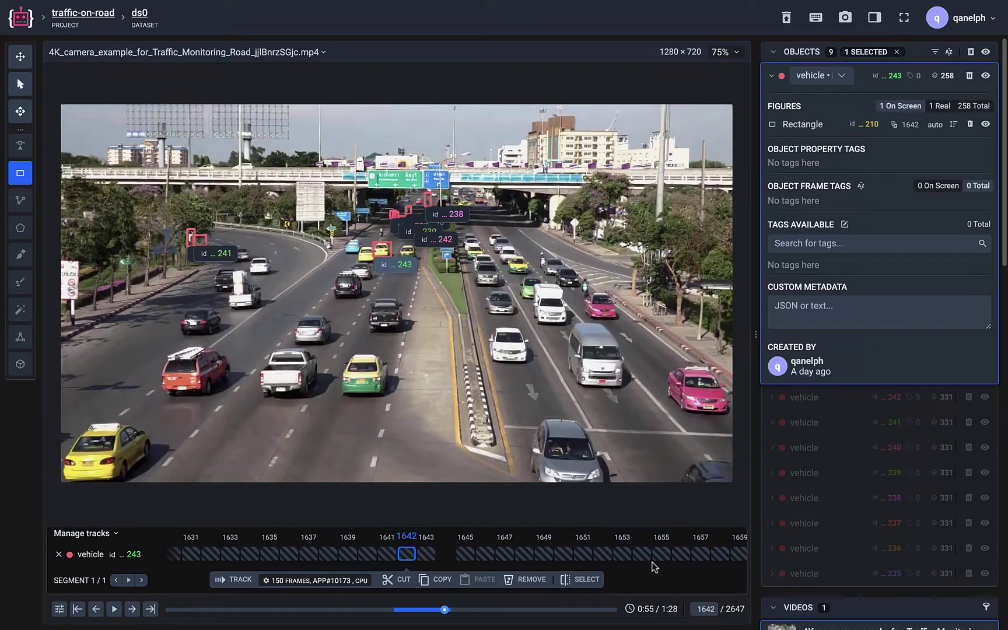
{"action": "left_click", "coordinate": [581, 580]}
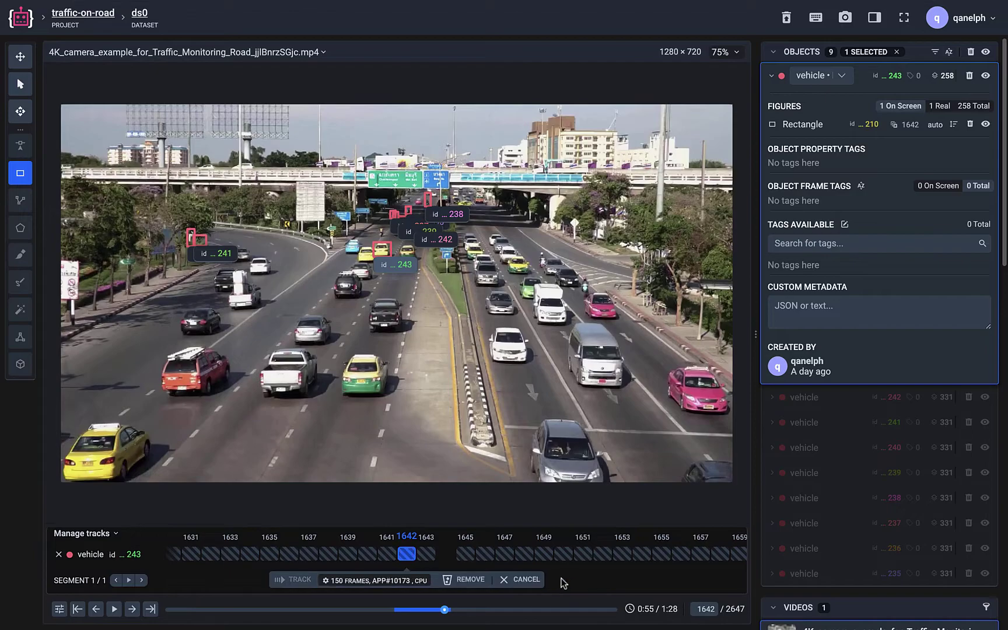
{"action": "left_click", "coordinate": [448, 610]}
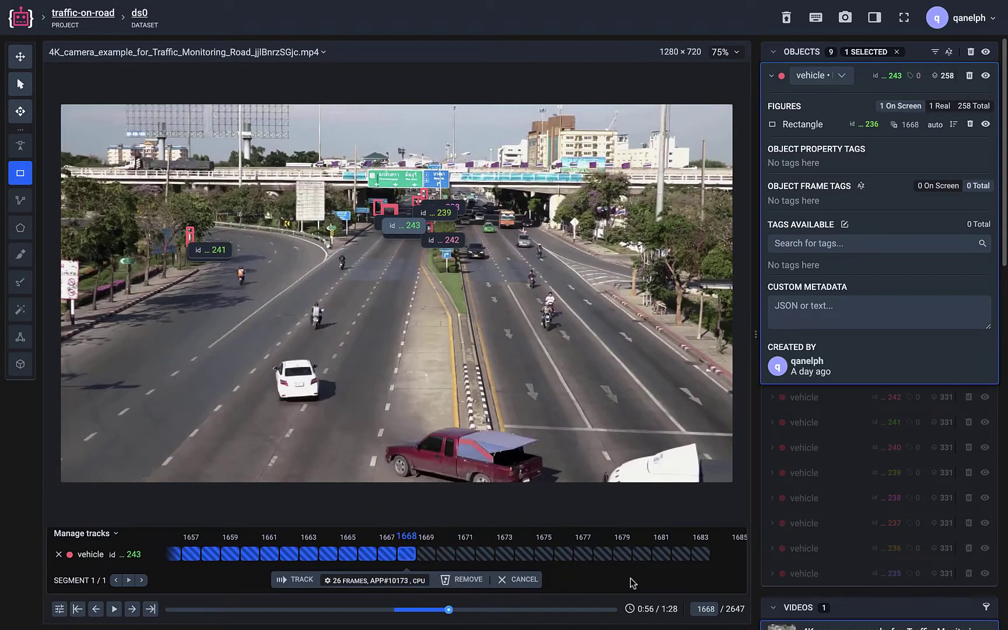
{"action": "left_click", "coordinate": [694, 560]}
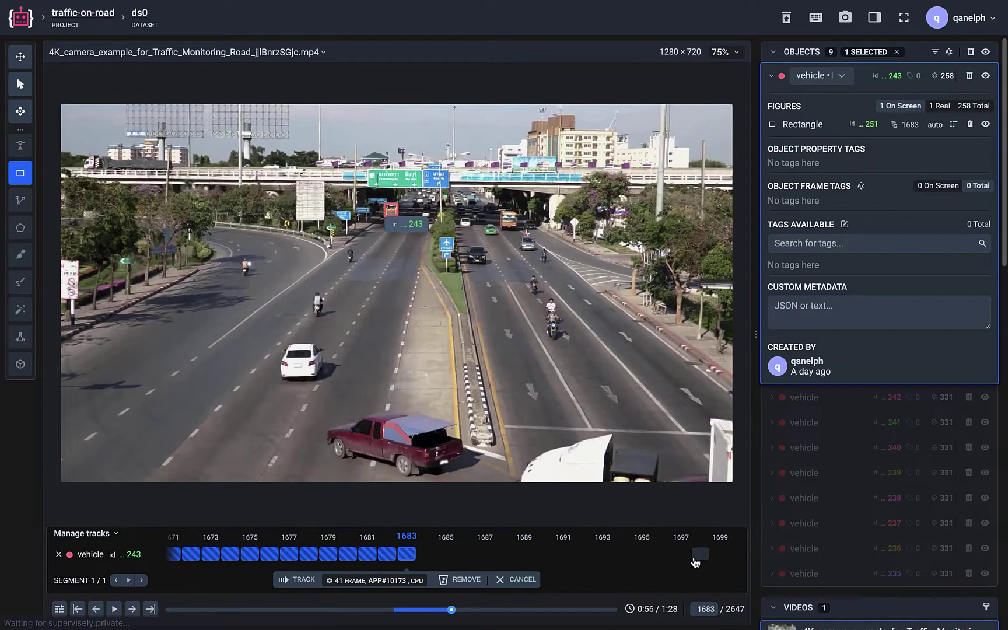
{"action": "left_click", "coordinate": [459, 580]}
{"action": "left_click", "coordinate": [627, 347]}
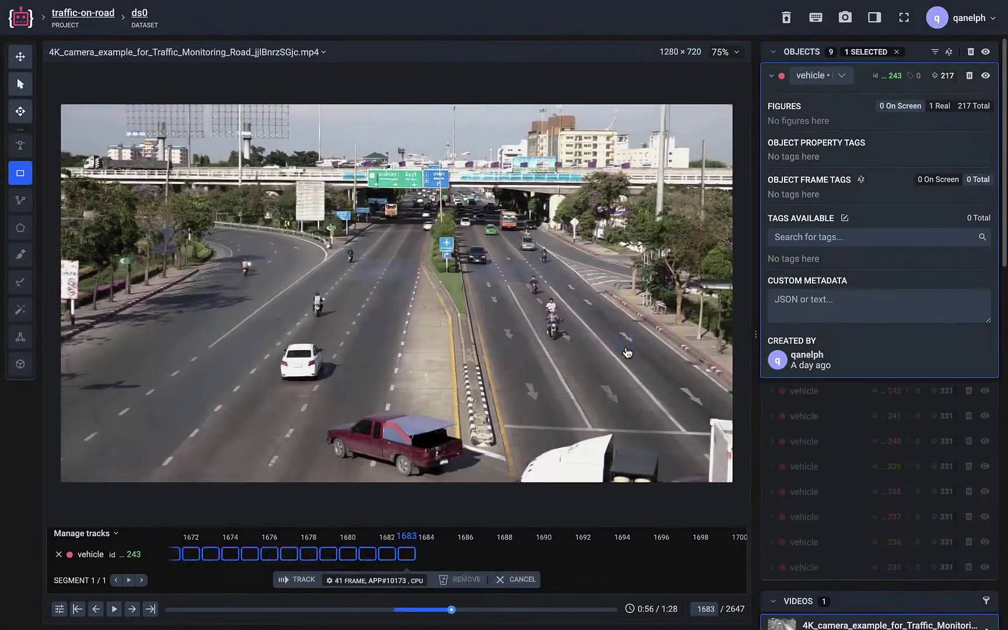
{"action": "left_click", "coordinate": [445, 610]}
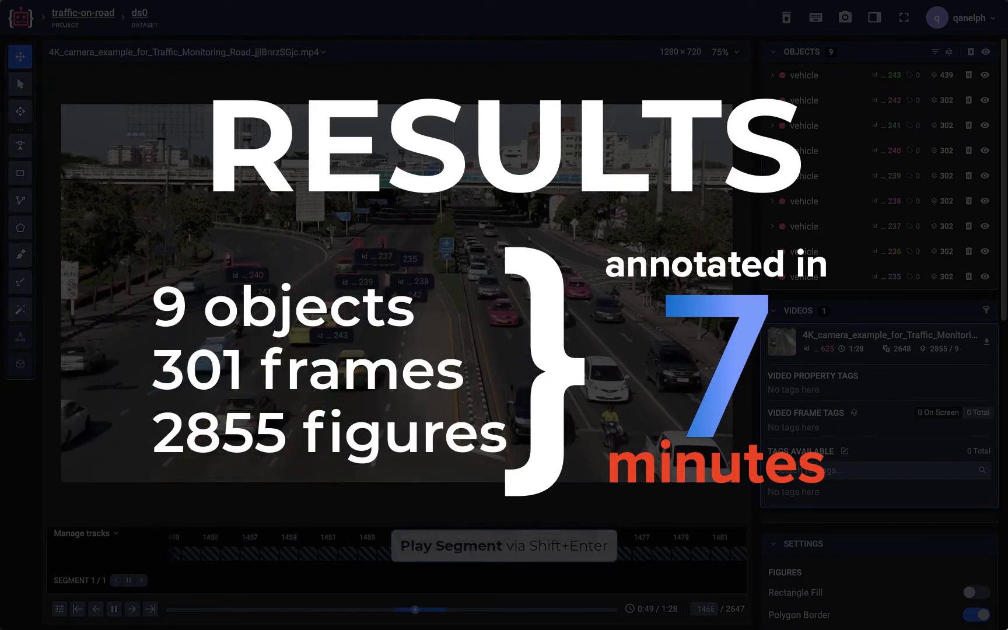
{"action": "scroll", "coordinate": [293, 262], "scroll_direction": "up", "scroll_amount": 5}
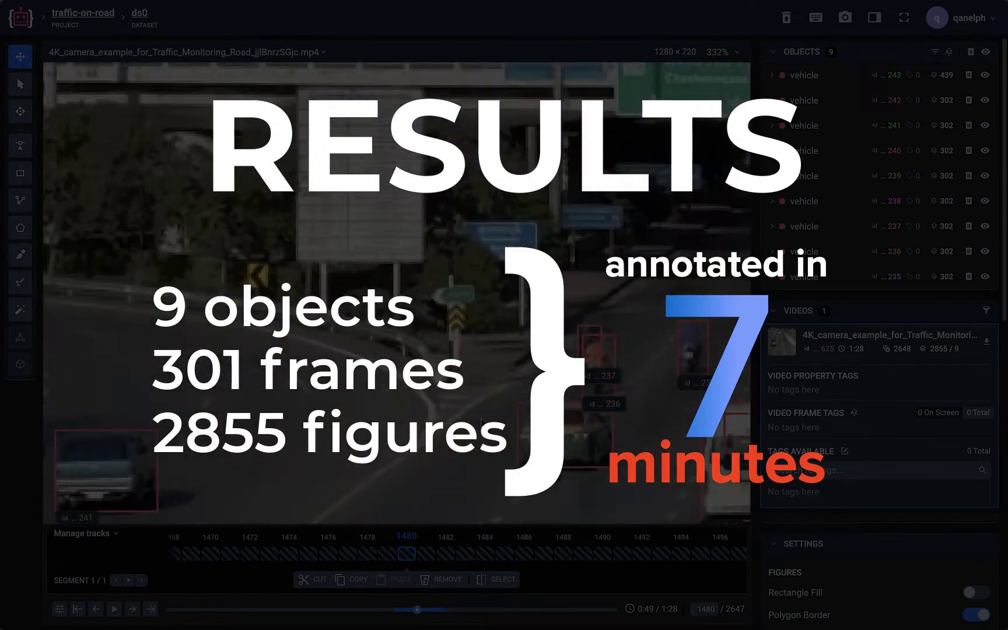